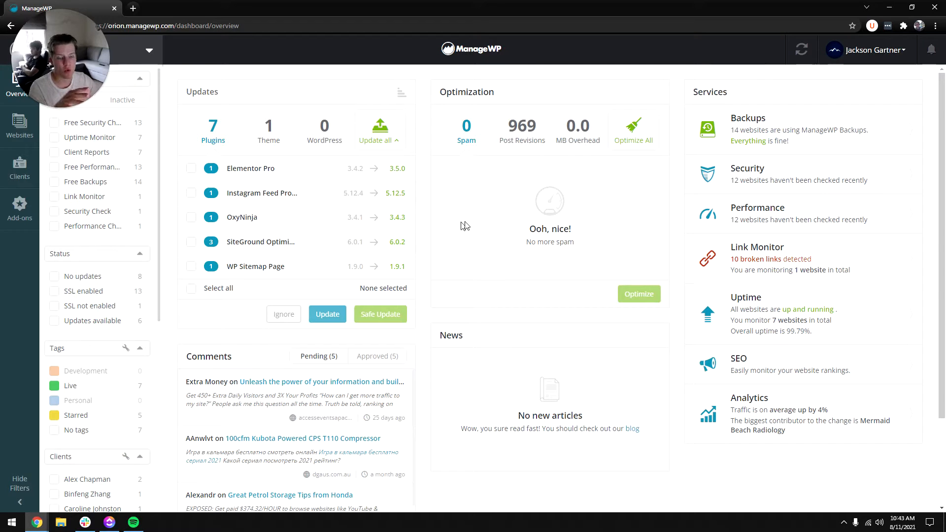
# Step: Look over the clients list, then examine which add-ons are active on each website in the add-ons overview
pyautogui.click(24, 173)
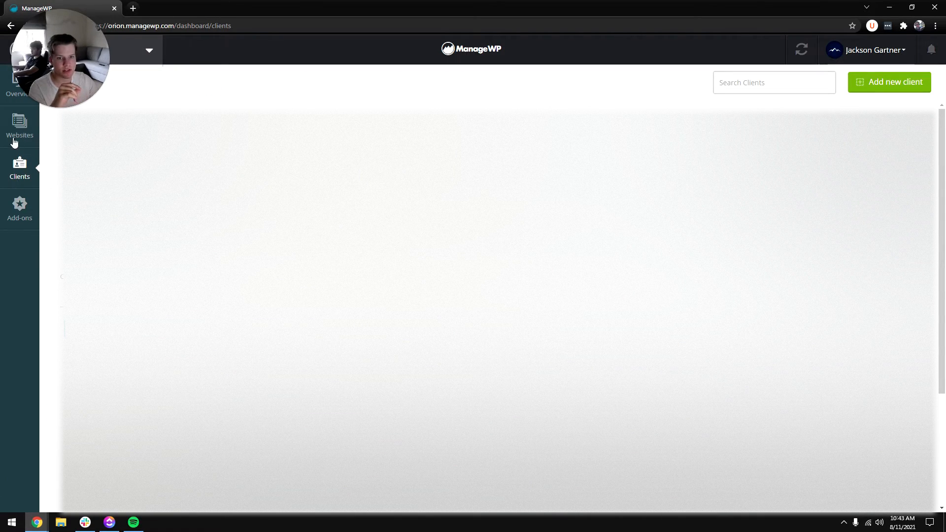
pyautogui.click(20, 206)
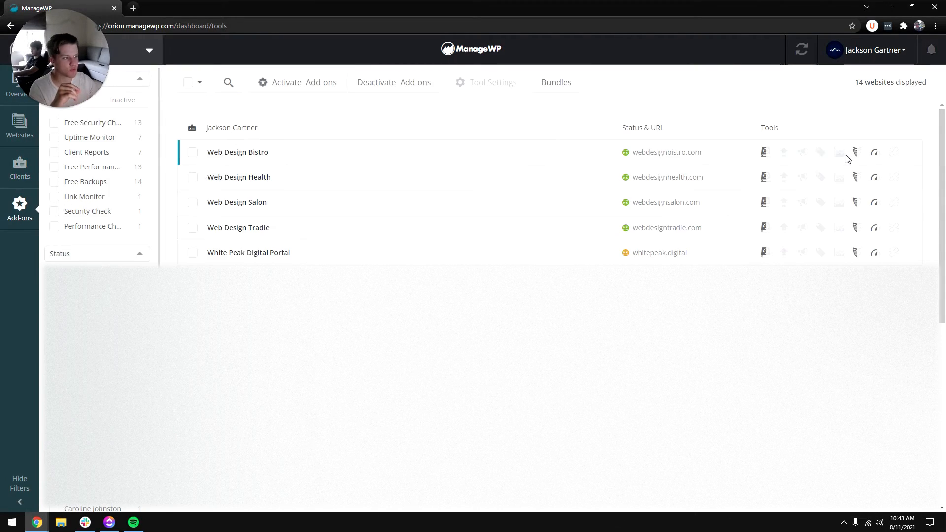
pyautogui.scroll(-5, 258, 205)
pyautogui.scroll(5, 253, 238)
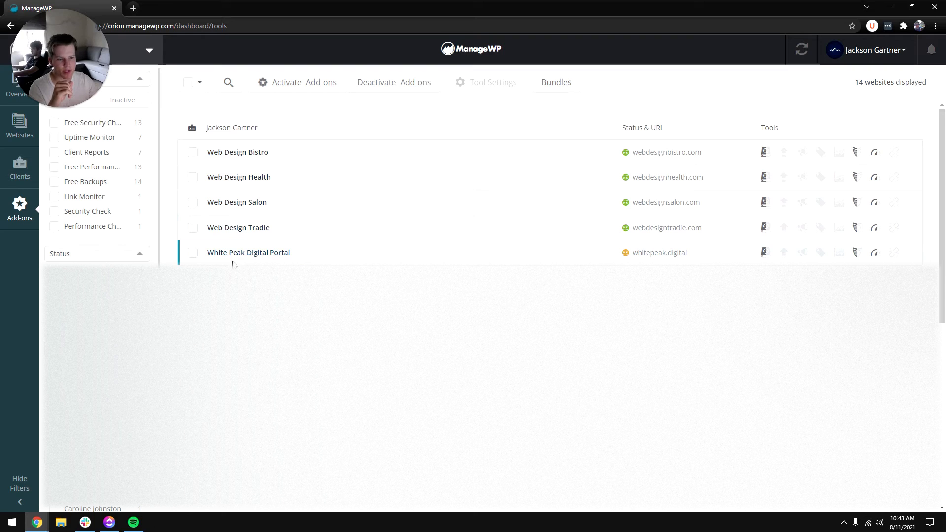
pyautogui.scroll(-5, 266, 231)
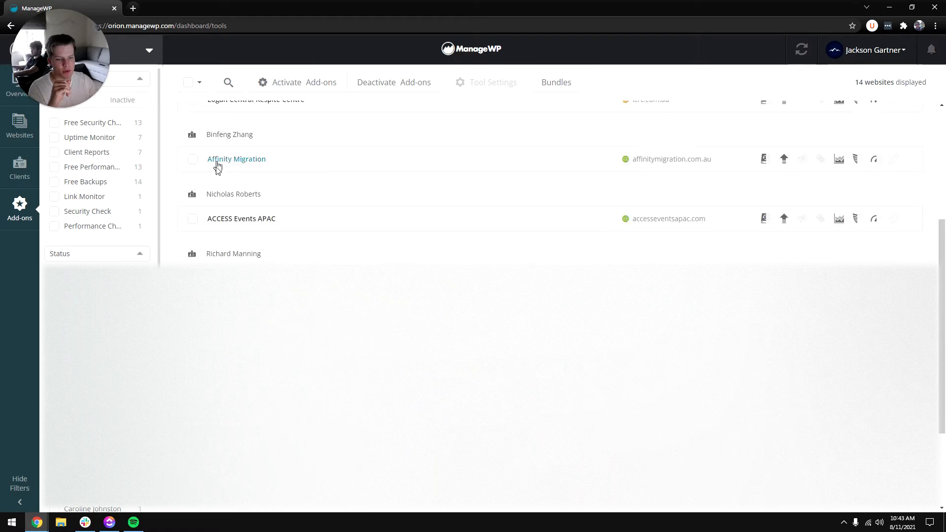
pyautogui.scroll(-3, 218, 167)
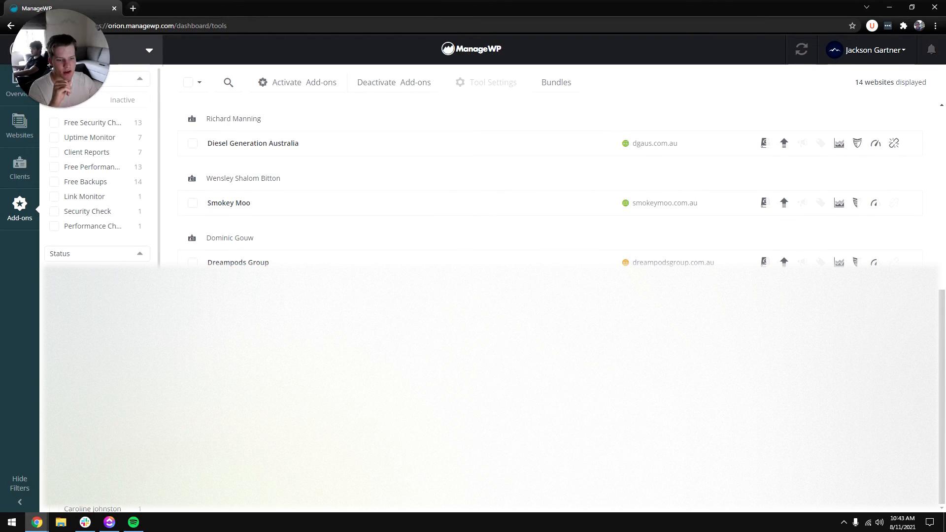
pyautogui.scroll(7, 252, 212)
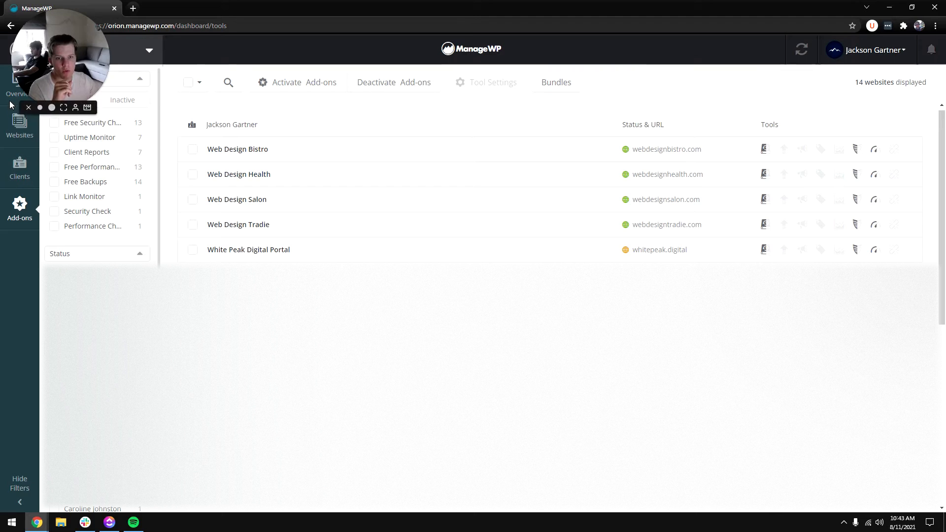
# Step: View the Web Design Bistro website settings, including its general, tags/clients and global-settings override options, and close them unchanged
pyautogui.click(19, 126)
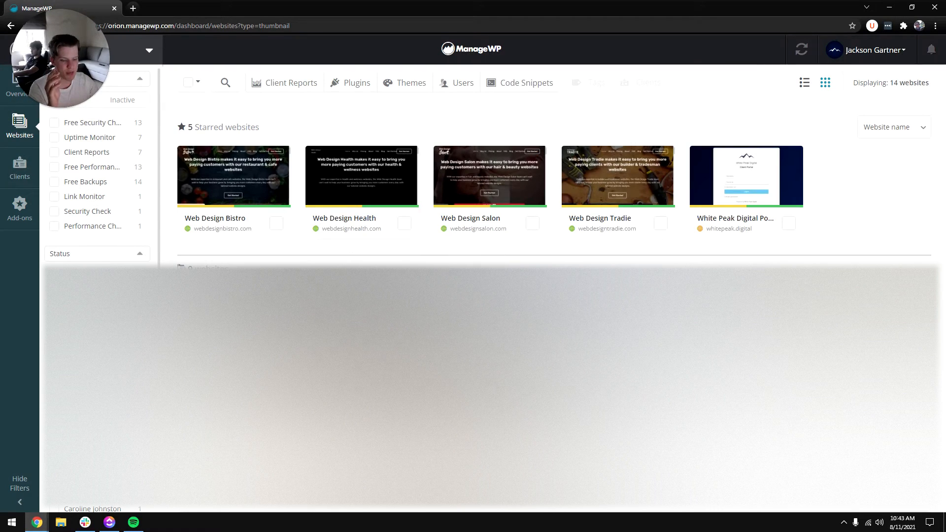
pyautogui.moveTo(203, 182)
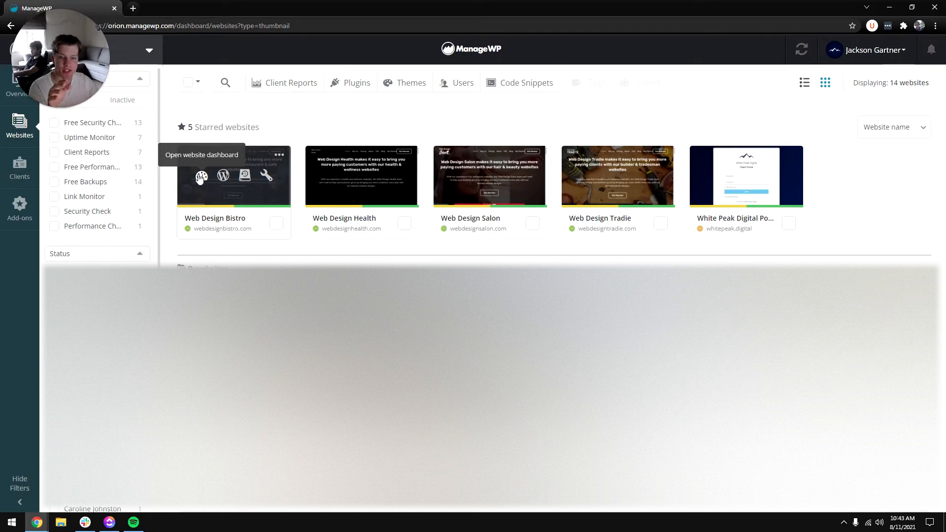
pyautogui.click(266, 181)
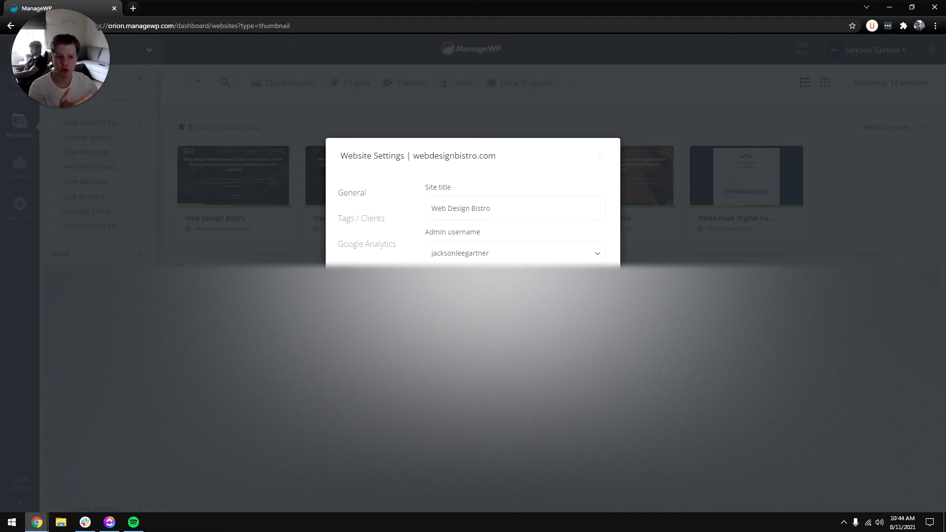
pyautogui.click(360, 229)
pyautogui.click(369, 247)
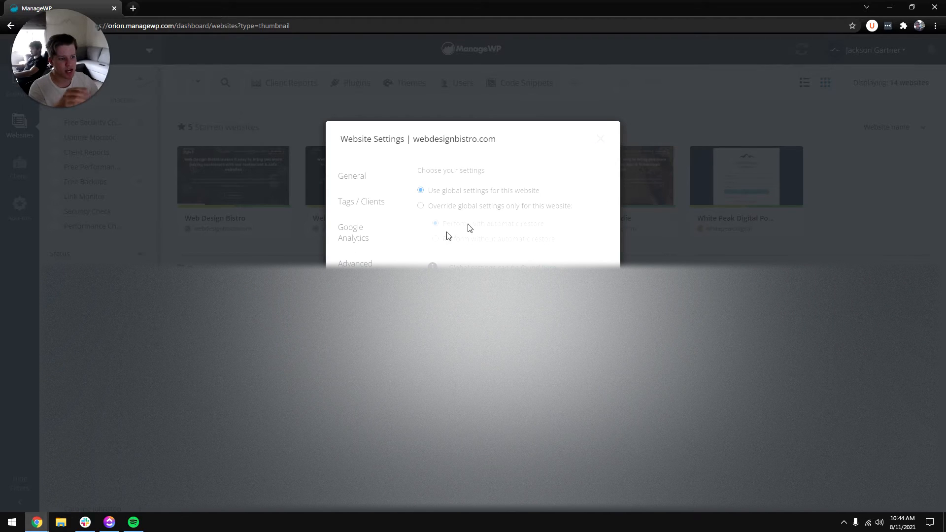
pyautogui.click(600, 140)
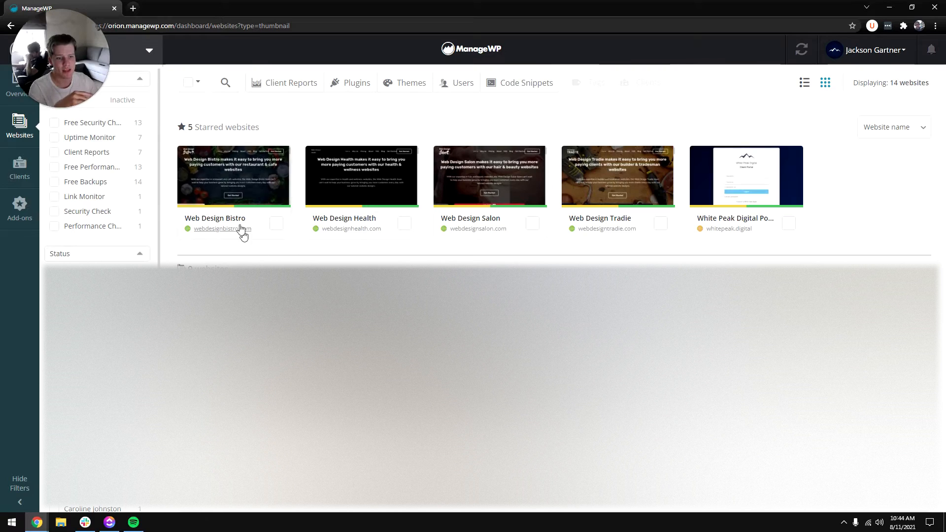
# Step: Open the Web Design Bistro dashboard and look through its backups, plugins, themes, users and Local Sync pages
pyautogui.moveTo(225, 178)
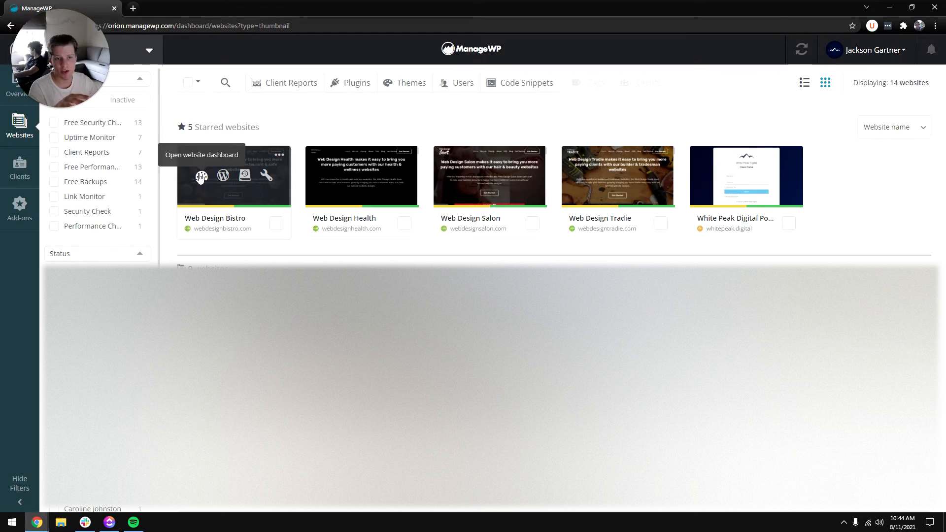
pyautogui.click(200, 177)
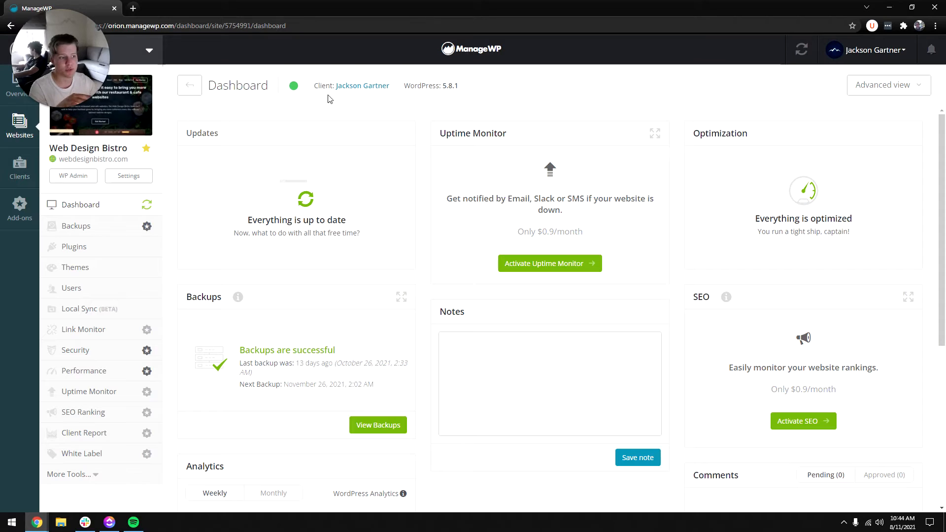
pyautogui.click(127, 231)
pyautogui.click(120, 248)
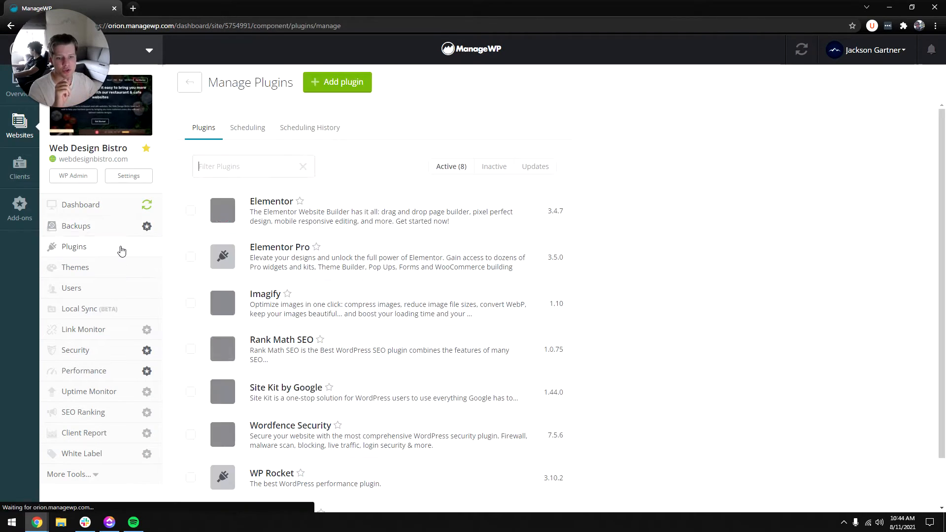
pyautogui.click(117, 275)
pyautogui.click(110, 292)
pyautogui.click(105, 312)
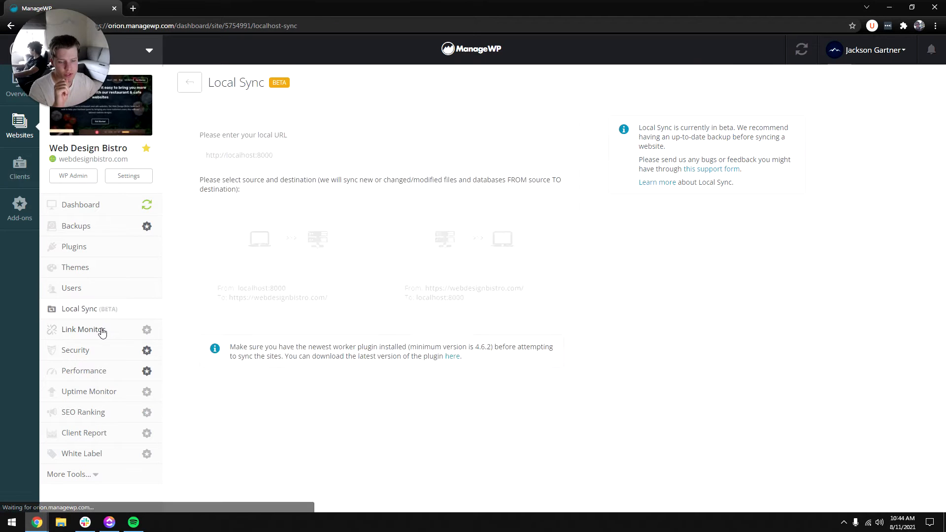
# Step: Look through Web Design Bistro's link monitor, performance and uptime monitor pages, ending on its security check
pyautogui.click(99, 331)
pyautogui.click(93, 351)
pyautogui.click(84, 371)
pyautogui.click(81, 392)
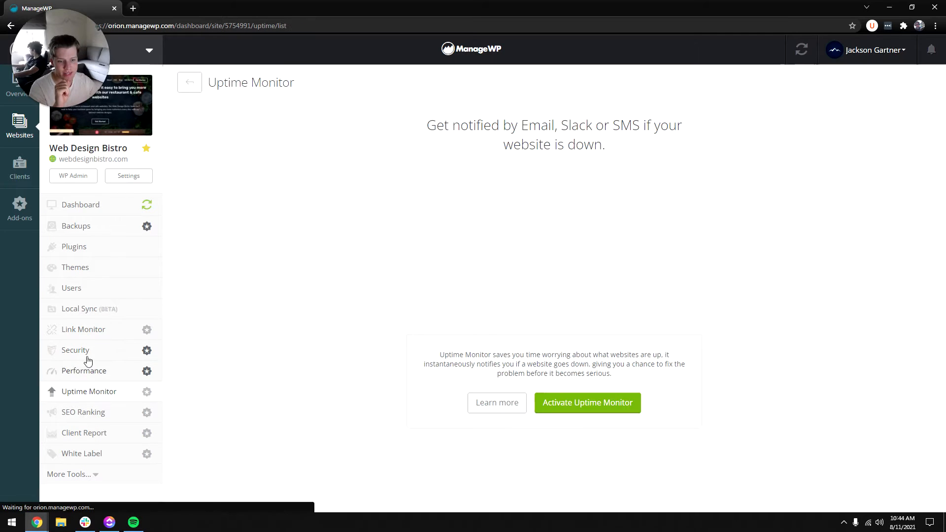
pyautogui.click(88, 353)
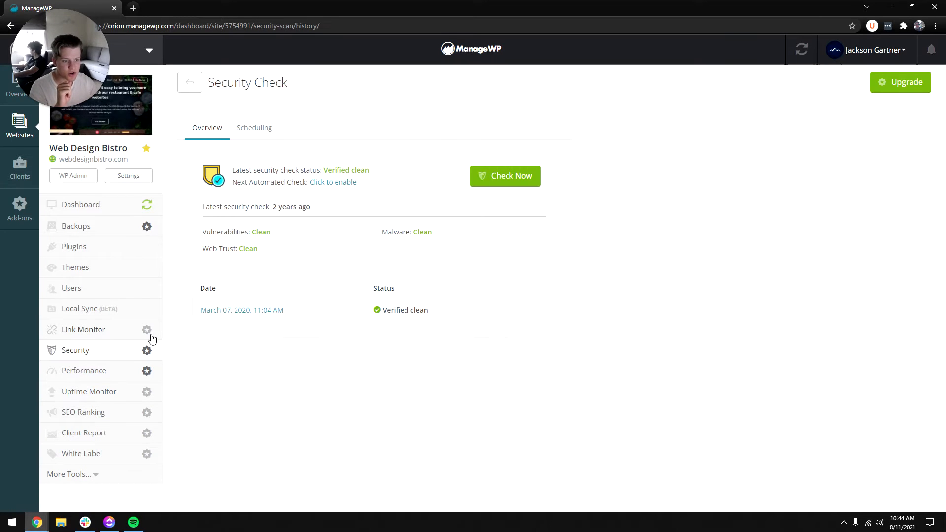
# Step: Return to the Web Design Bistro dashboard and revisit its backups, plugins, themes, users and Local Sync pages
pyautogui.click(111, 207)
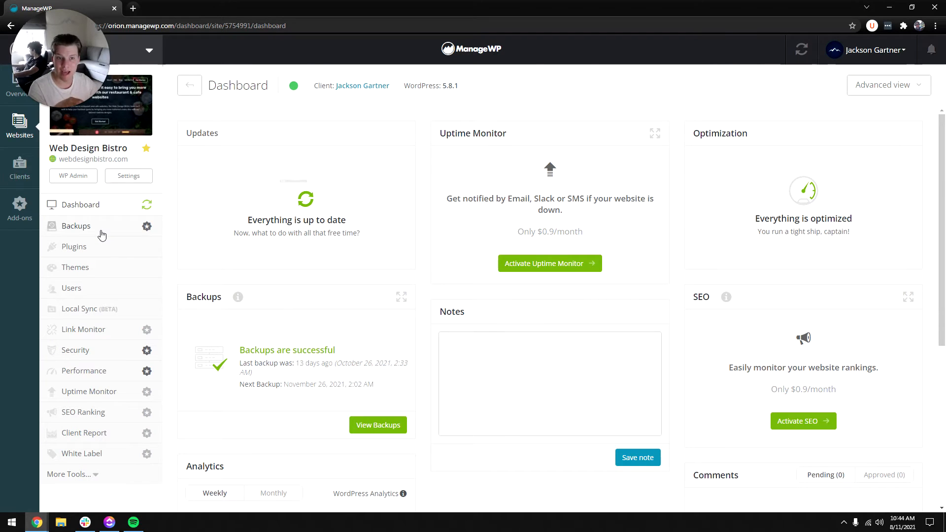
pyautogui.moveTo(150, 235)
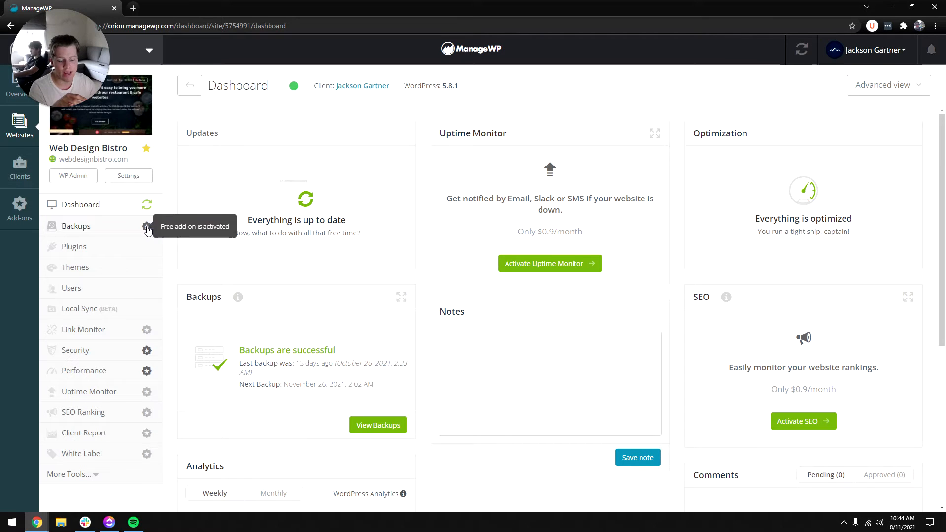
pyautogui.click(119, 226)
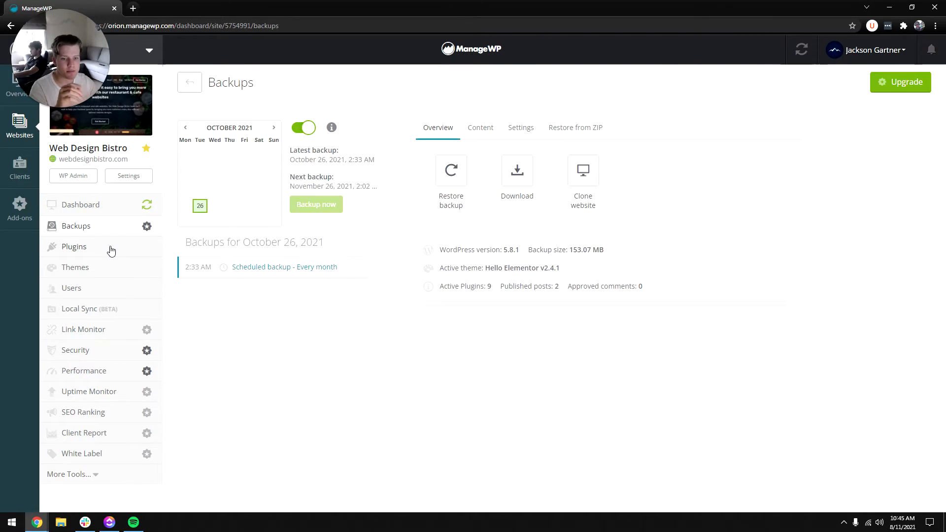
pyautogui.click(108, 248)
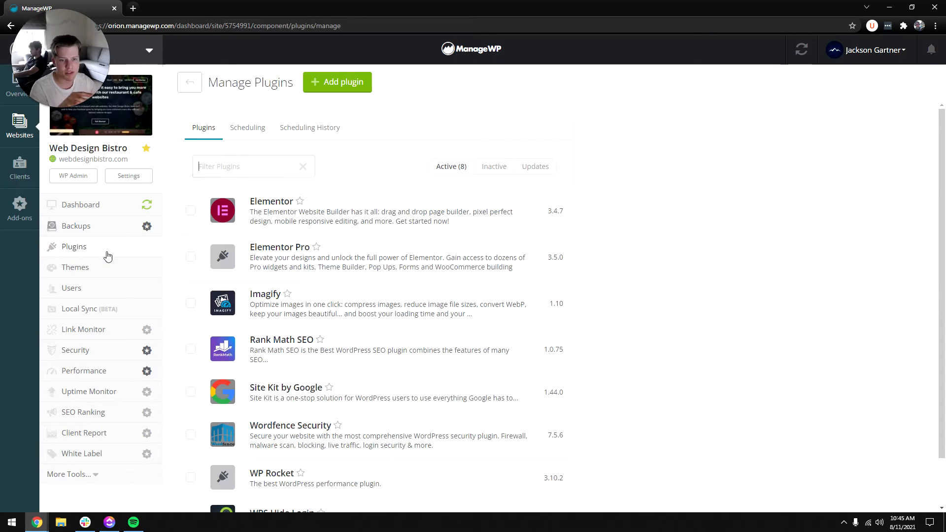
pyautogui.click(99, 270)
pyautogui.click(97, 291)
pyautogui.click(94, 310)
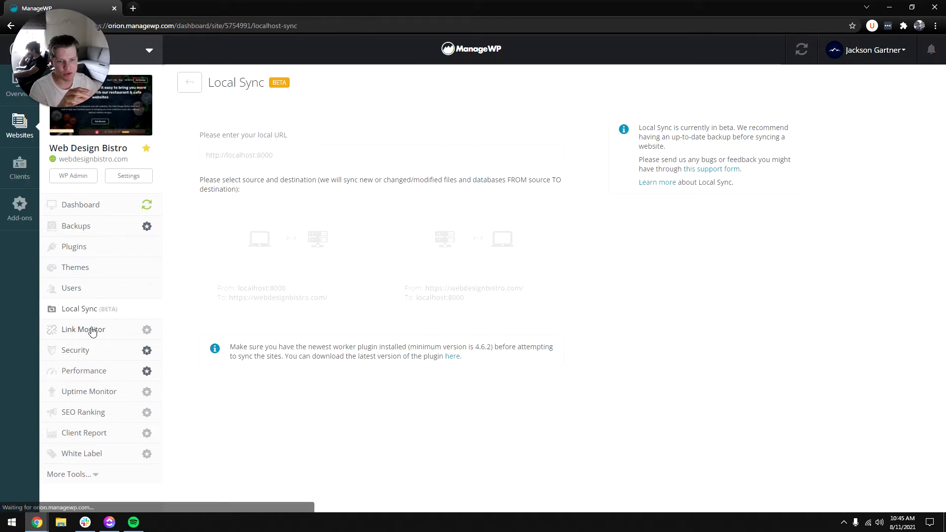
# Step: Examine Web Design Bistro's link monitor, security check, performance check, uptime monitor and SEO ranking pages
pyautogui.click(91, 329)
pyautogui.click(134, 348)
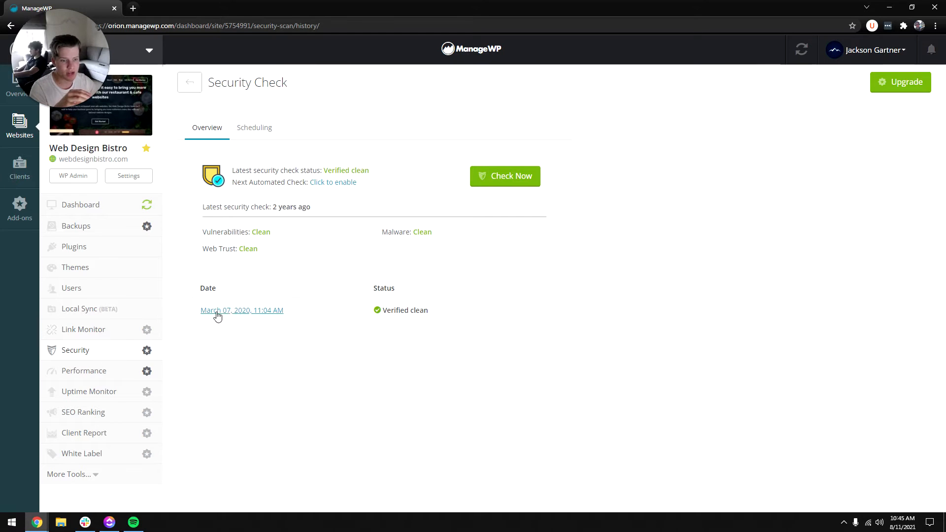
pyautogui.click(88, 370)
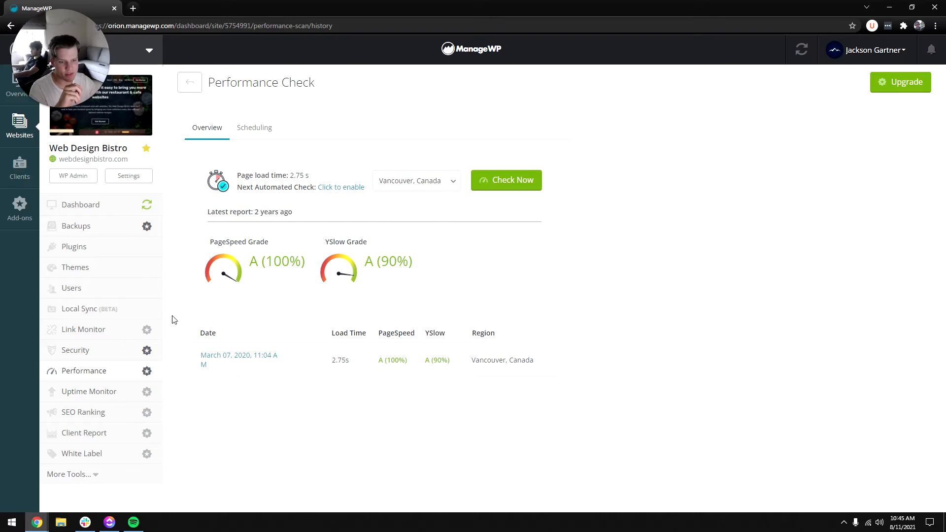
pyautogui.click(85, 391)
pyautogui.click(84, 412)
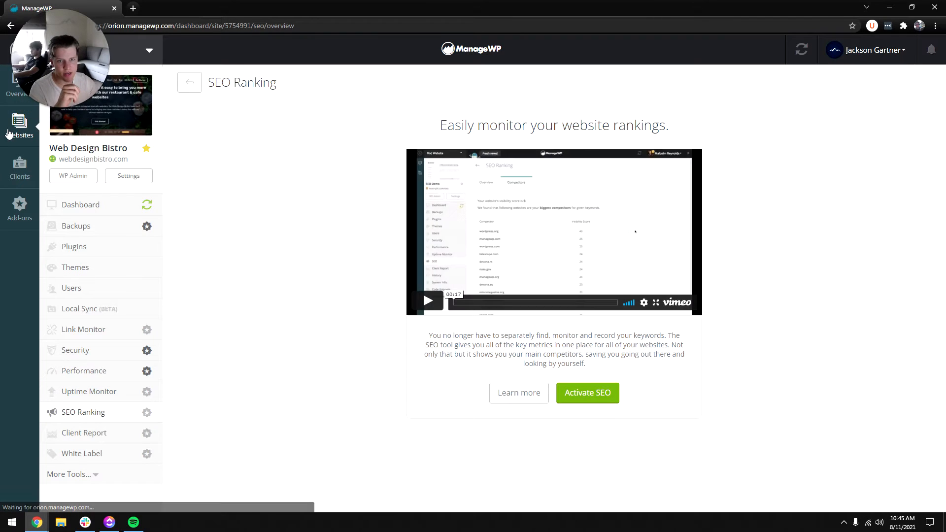
# Step: Open the Diesel Generation Australia dashboard and examine its link monitor, security, performance, uptime monitor and SEO ranking pages
pyautogui.click(11, 137)
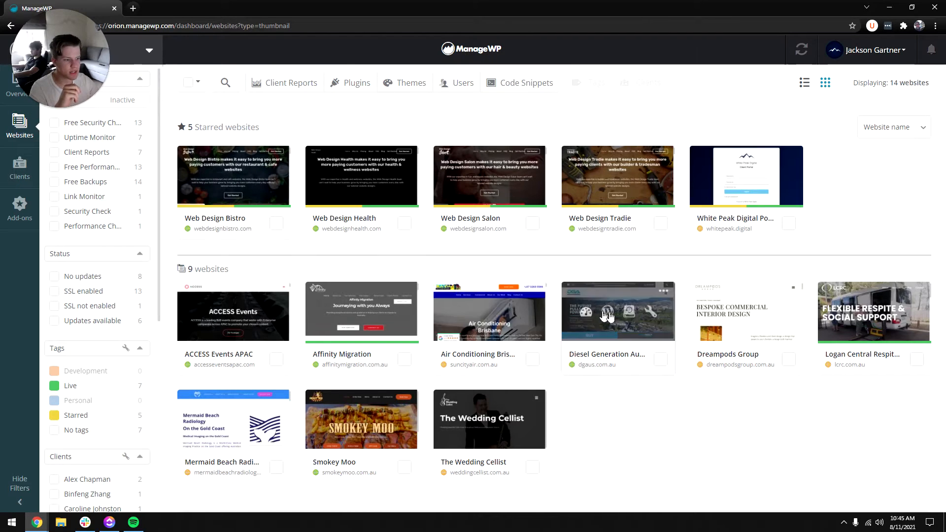
pyautogui.click(585, 310)
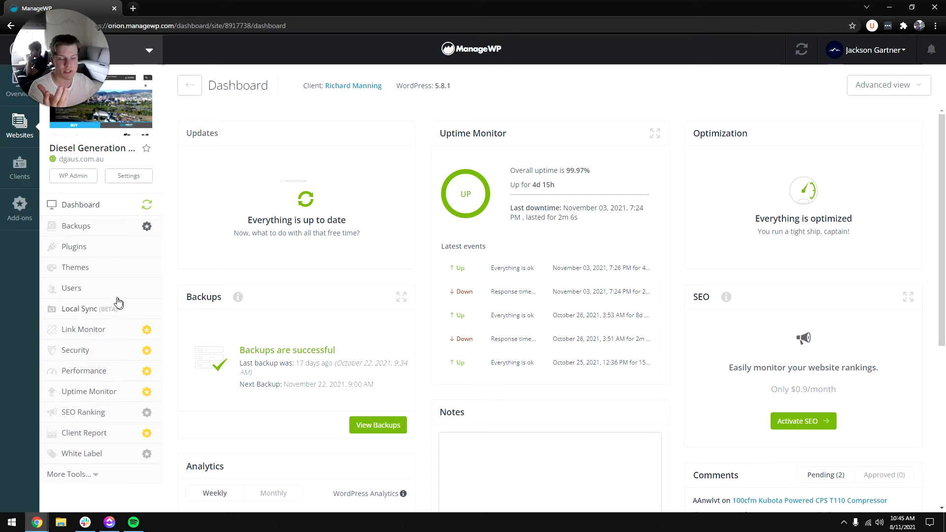
pyautogui.click(105, 329)
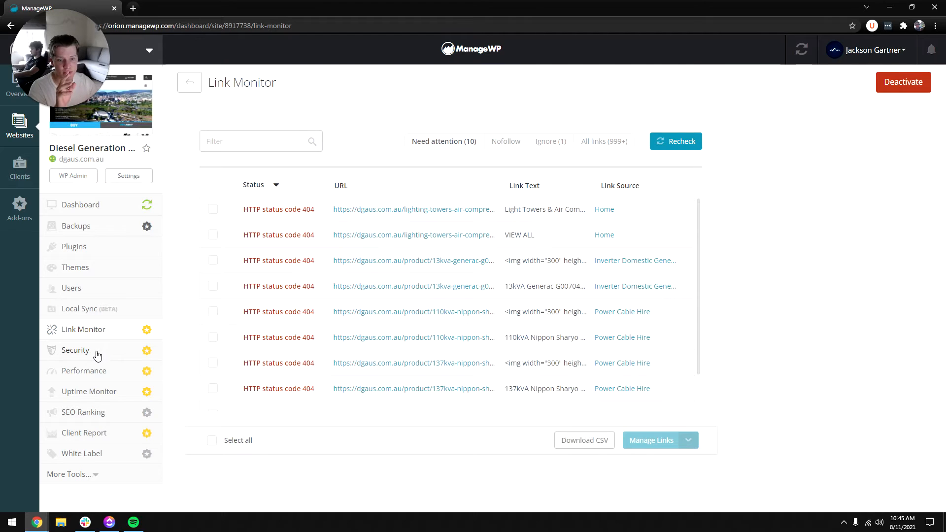
pyautogui.click(97, 355)
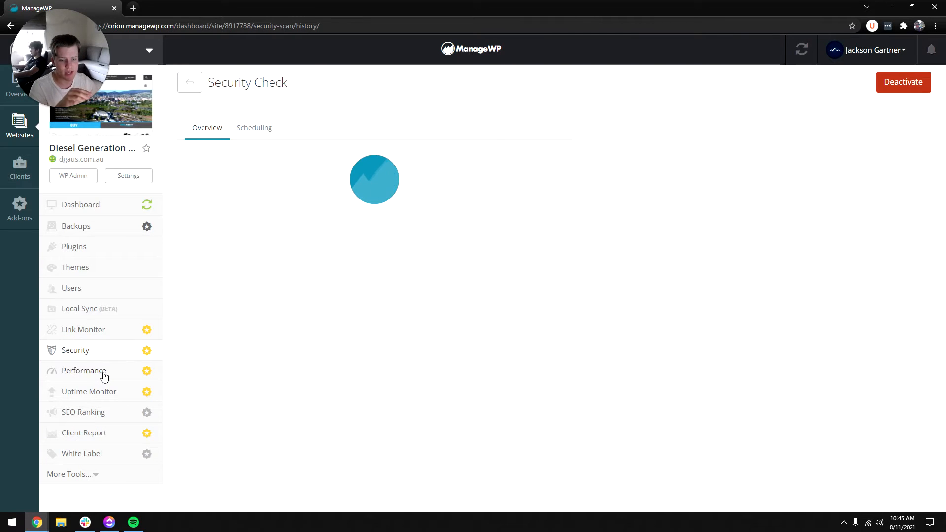
pyautogui.click(105, 376)
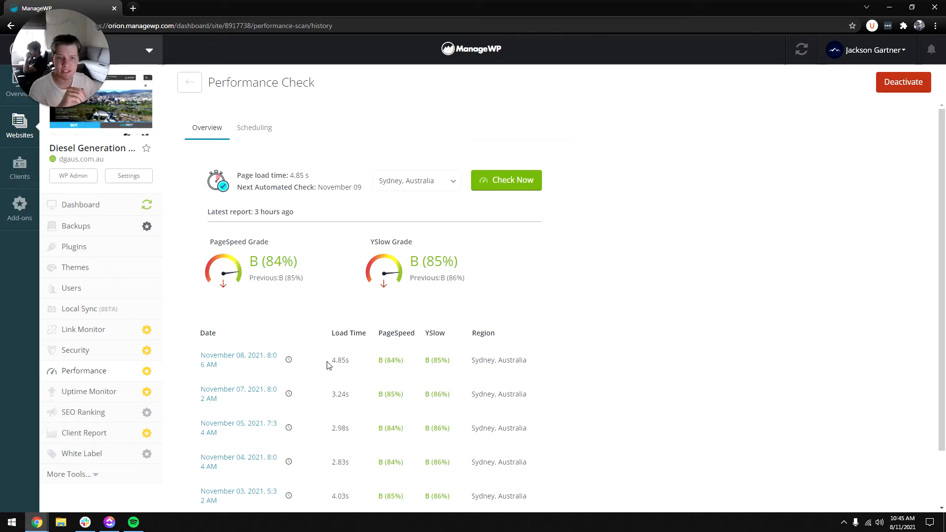
pyautogui.scroll(-2, 346, 351)
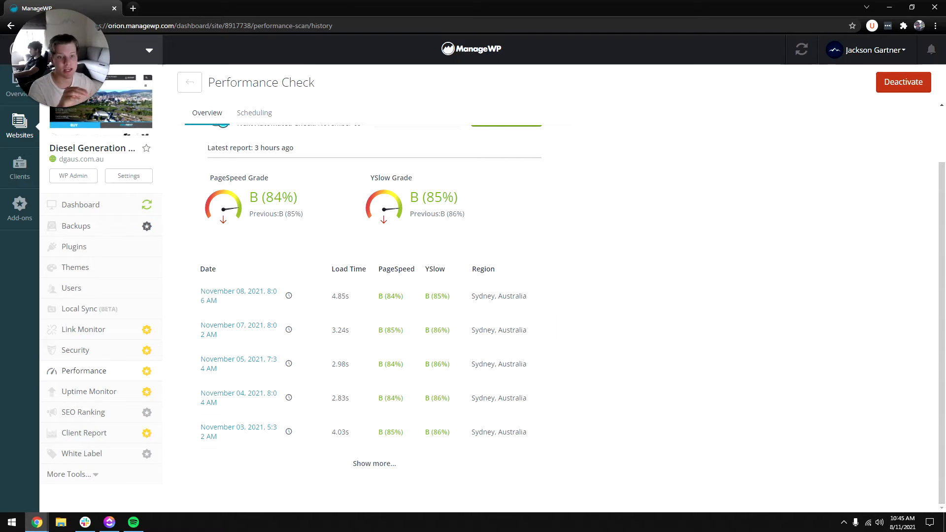
pyautogui.click(105, 393)
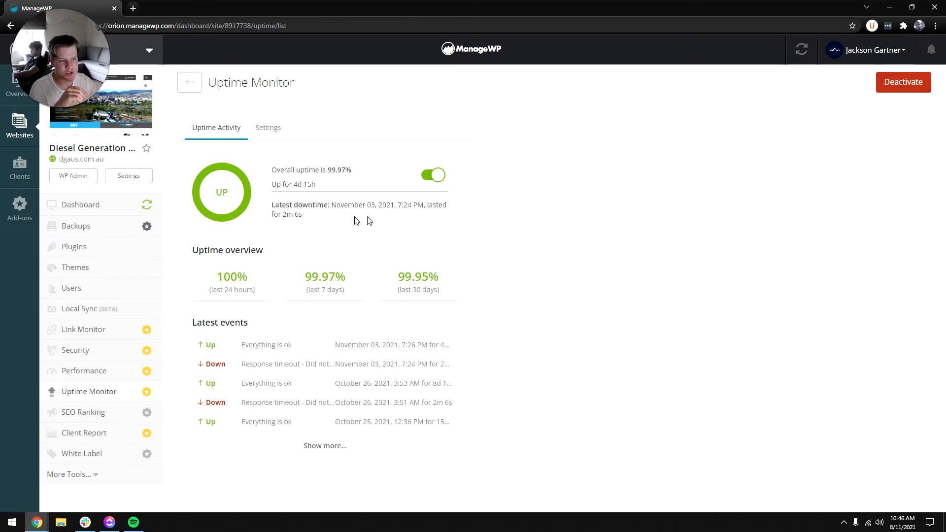
pyautogui.click(76, 418)
# Step: Look through Diesel Generation Australia's client reports, report templates, custom work and automated report scheduling settings
pyautogui.click(78, 432)
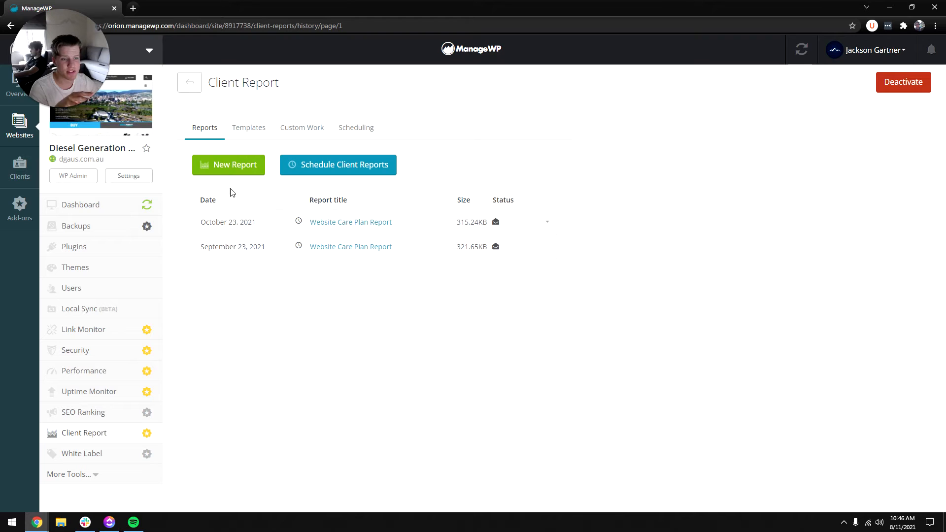
pyautogui.click(247, 131)
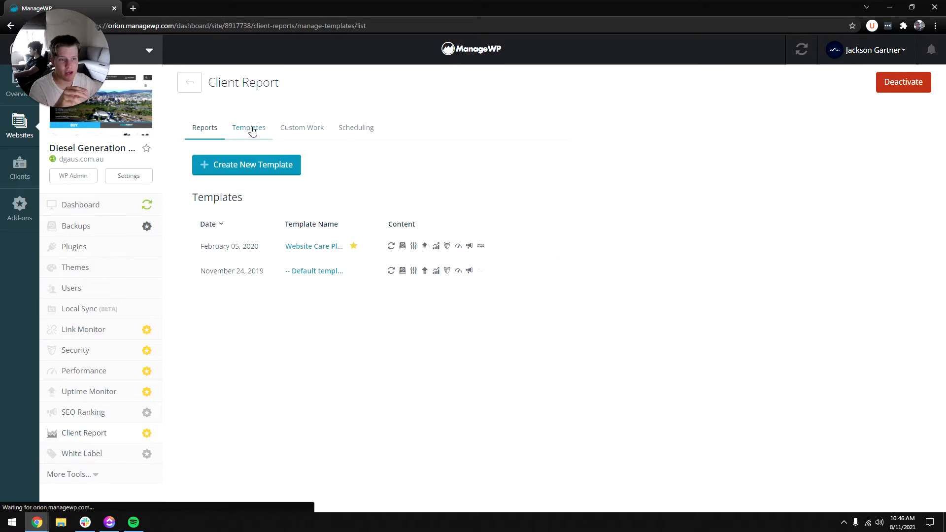
pyautogui.click(320, 129)
pyautogui.click(365, 129)
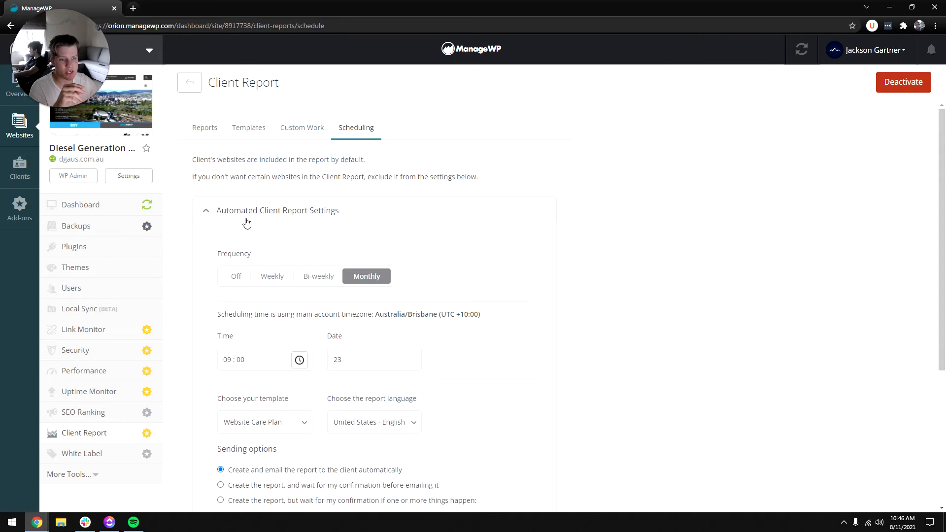
# Step: Review the automated client report settings, choose the Website Care Plan template and save the changes
pyautogui.click(222, 215)
pyautogui.scroll(-2, 321, 201)
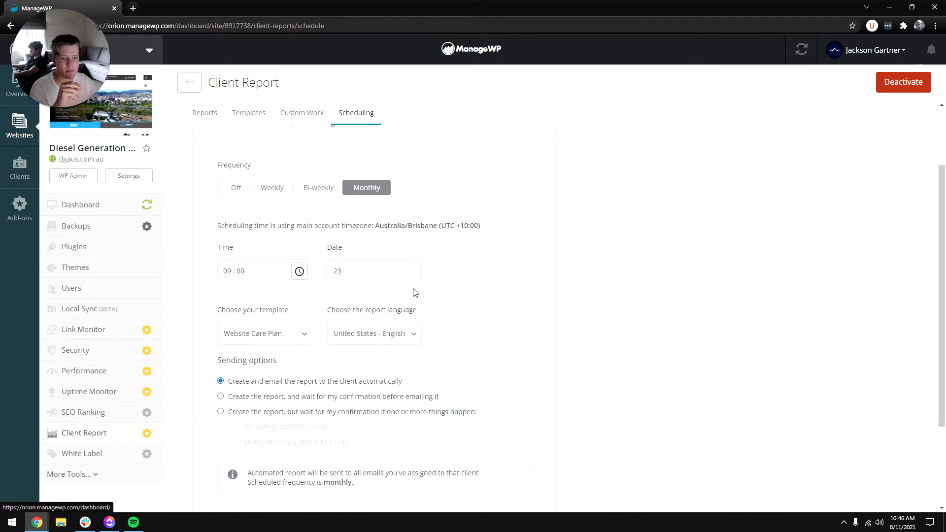
pyautogui.scroll(-1, 414, 292)
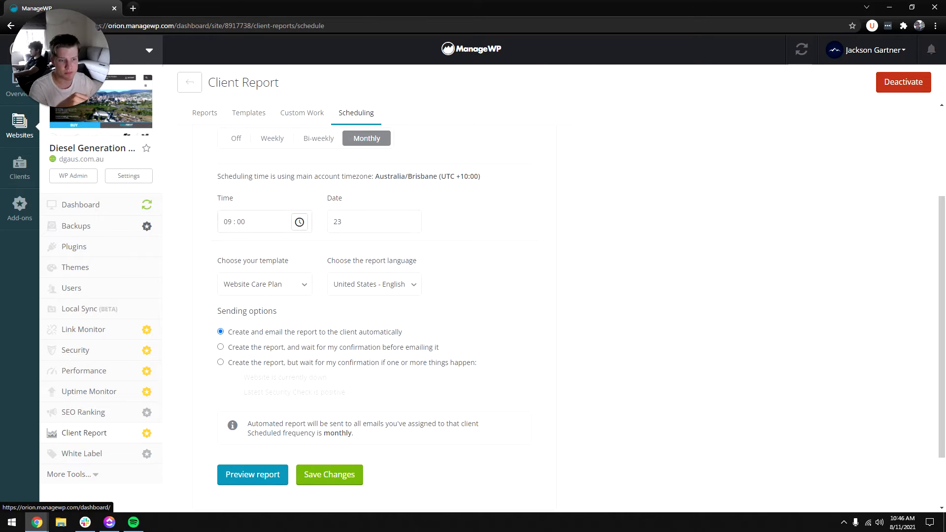
pyautogui.scroll(-2, 262, 204)
pyautogui.click(264, 212)
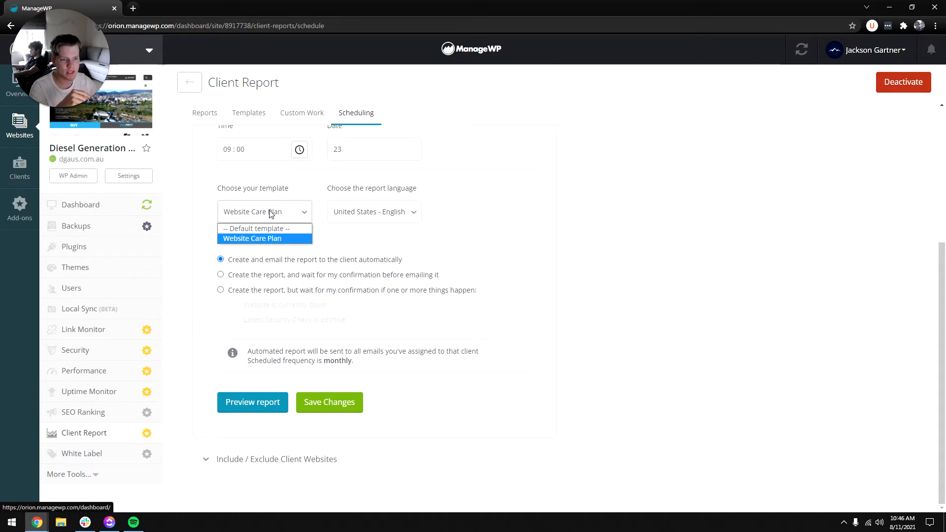
pyautogui.click(266, 238)
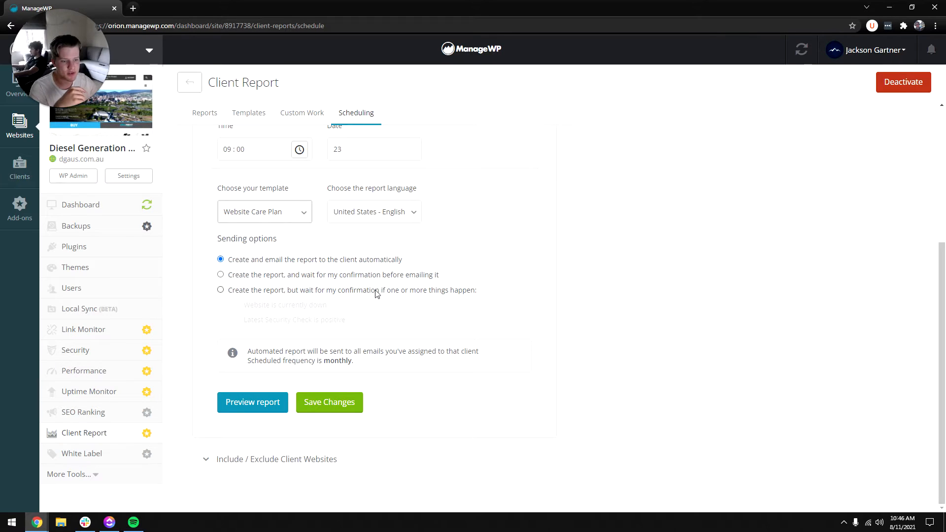
pyautogui.click(340, 402)
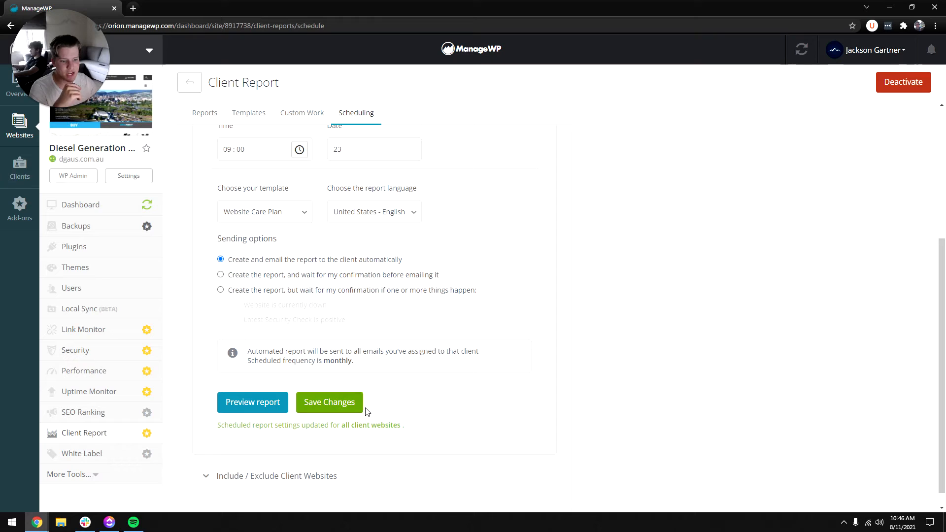
pyautogui.scroll(5, 328, 409)
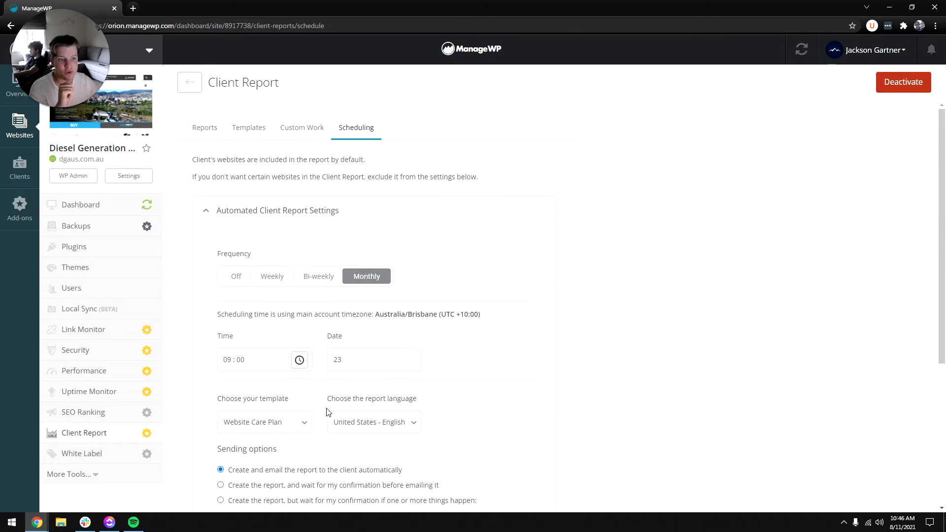
# Step: Revisit the client report's custom work and templates pages, as well as the site's performance and security checks
pyautogui.click(302, 128)
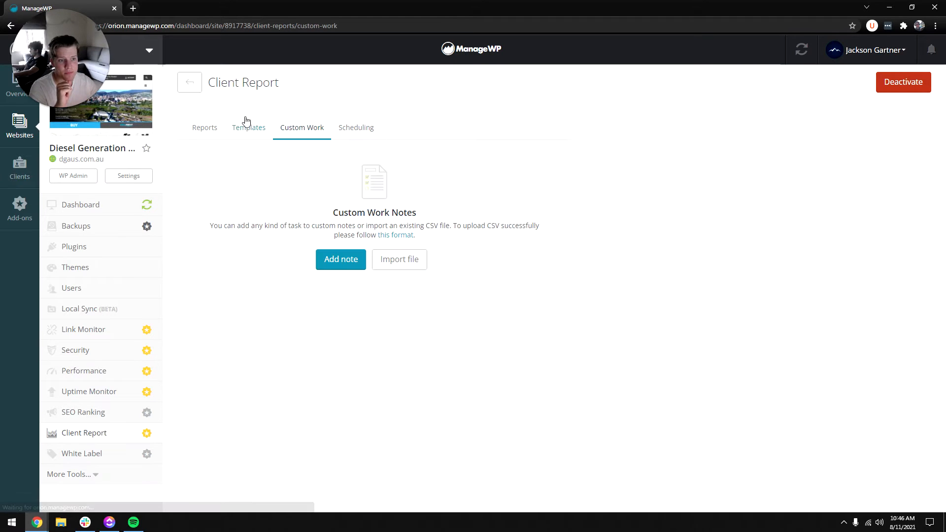
pyautogui.click(246, 127)
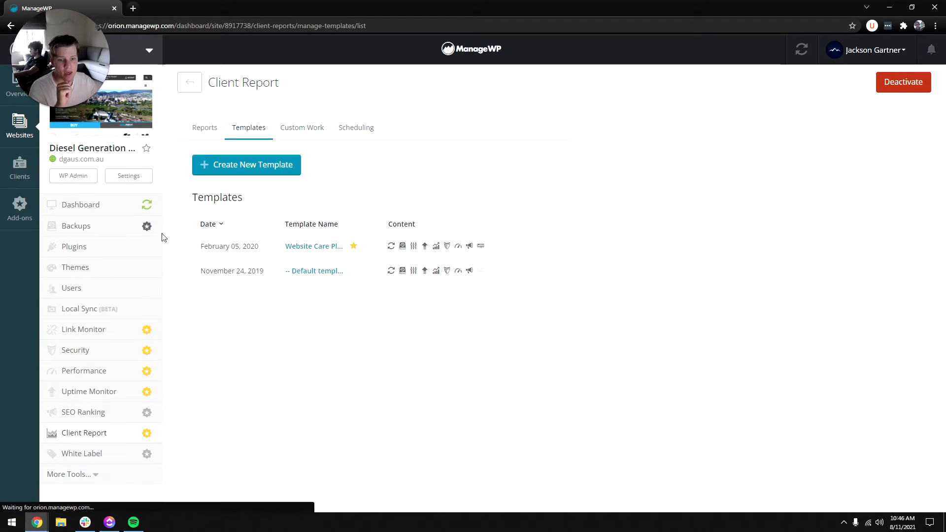
pyautogui.click(107, 374)
pyautogui.click(105, 351)
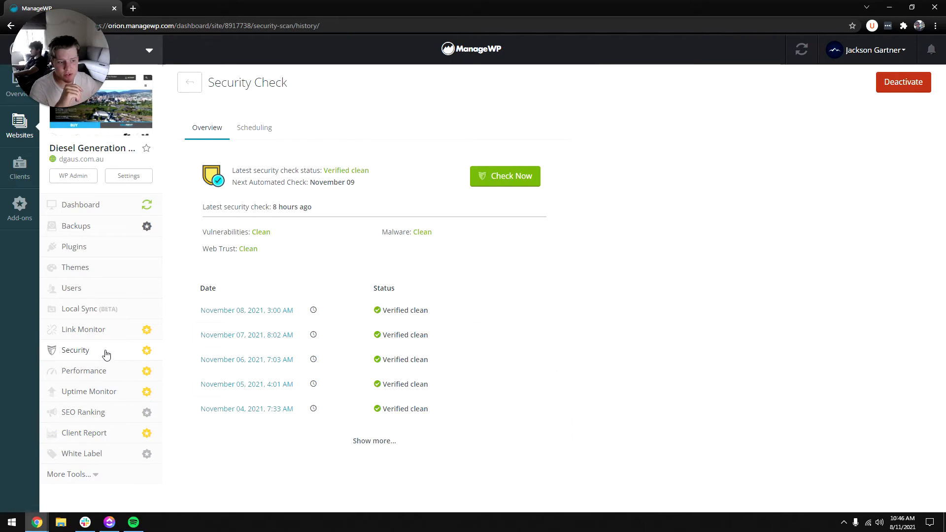
# Step: Open the source page of the first broken link in Link Monitor and copy that link's text
pyautogui.click(101, 332)
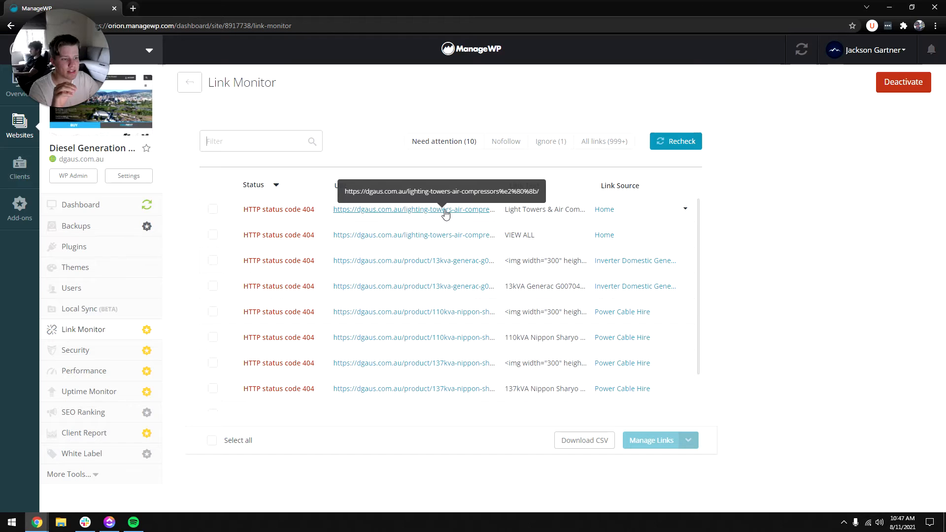
pyautogui.click(603, 210)
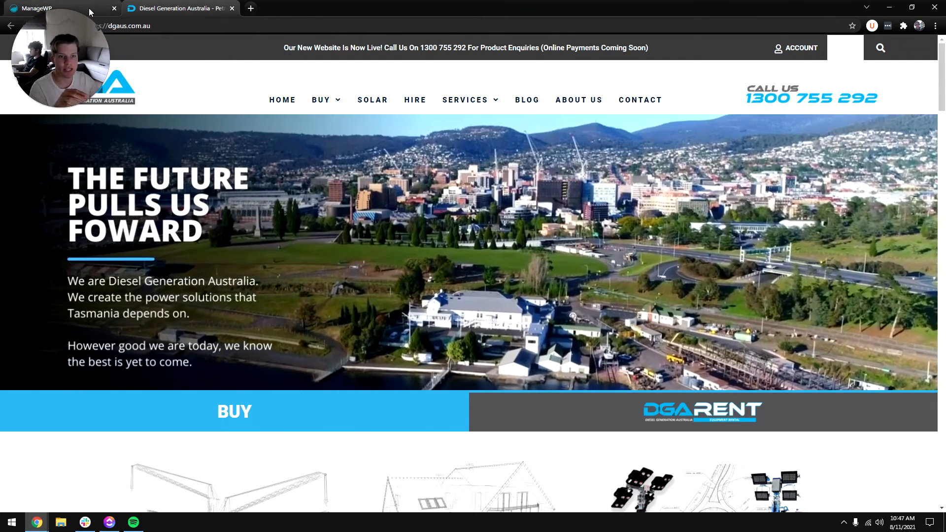
pyautogui.click(88, 7)
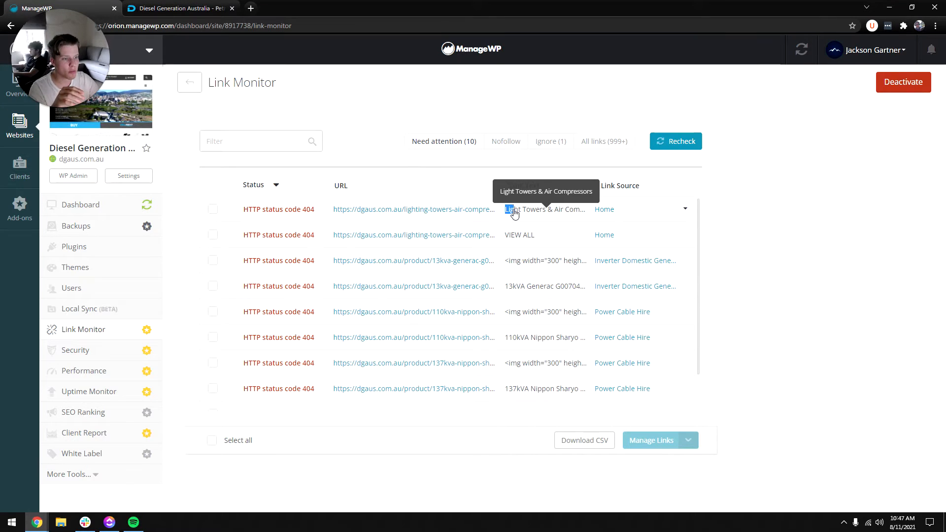
pyautogui.moveTo(513, 213); pyautogui.dragTo(577, 213)
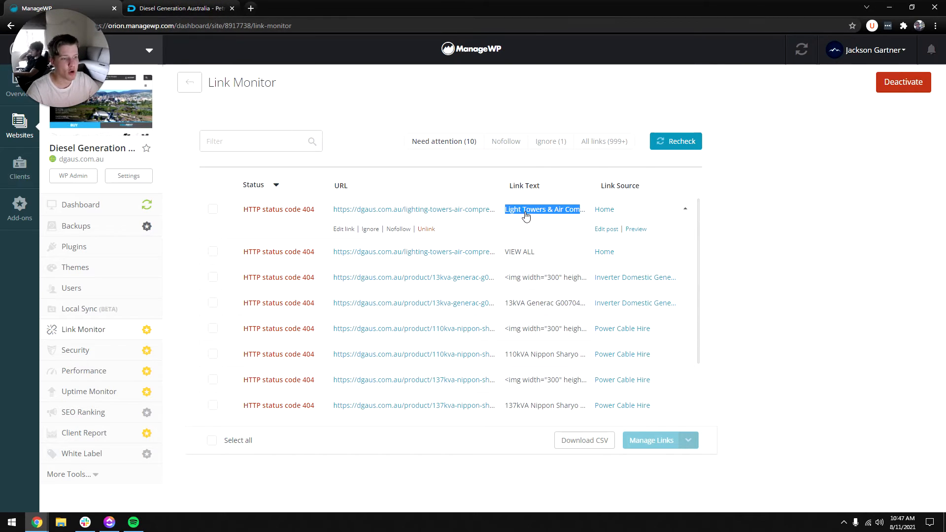
pyautogui.rightClick(526, 215)
pyautogui.click(564, 221)
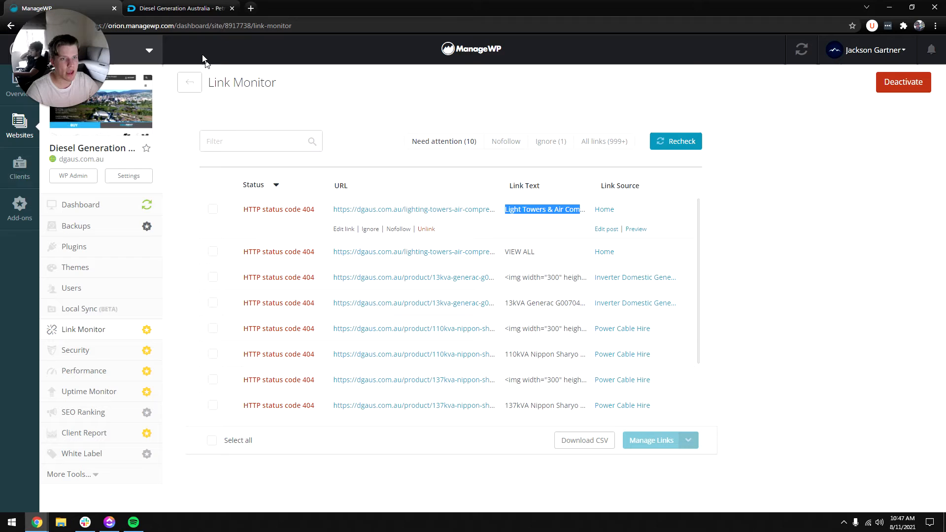
# Step: Search the Diesel Generation Australia home page for the copied text "Light Towers & Air Com"
pyautogui.click(180, 10)
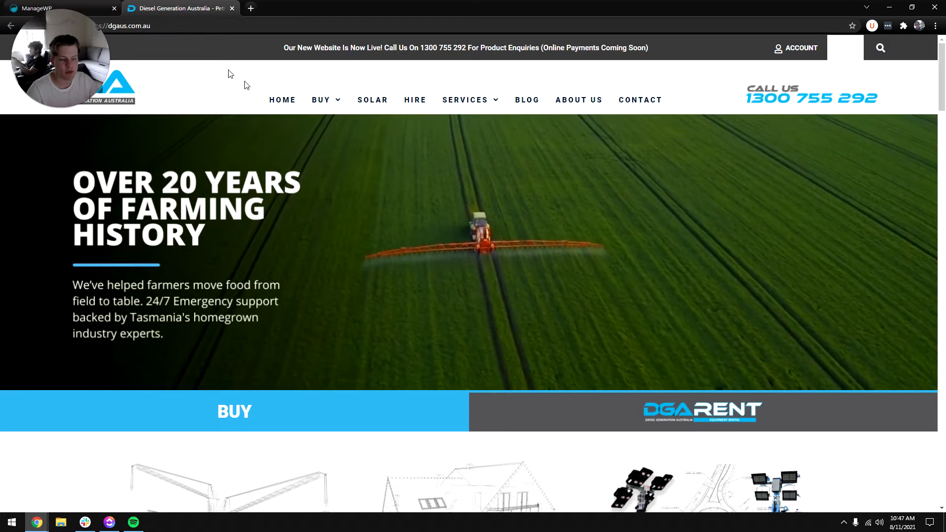
pyautogui.click(440, 454)
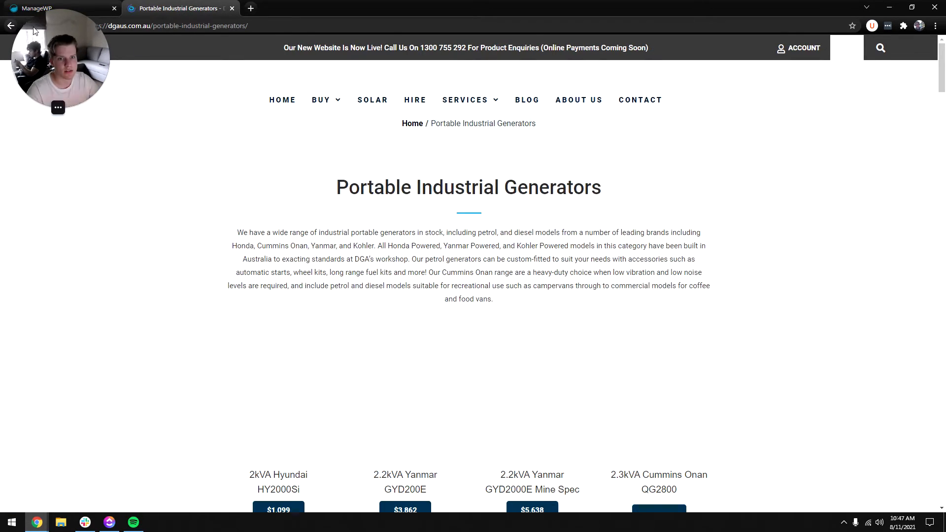
pyautogui.click(11, 26)
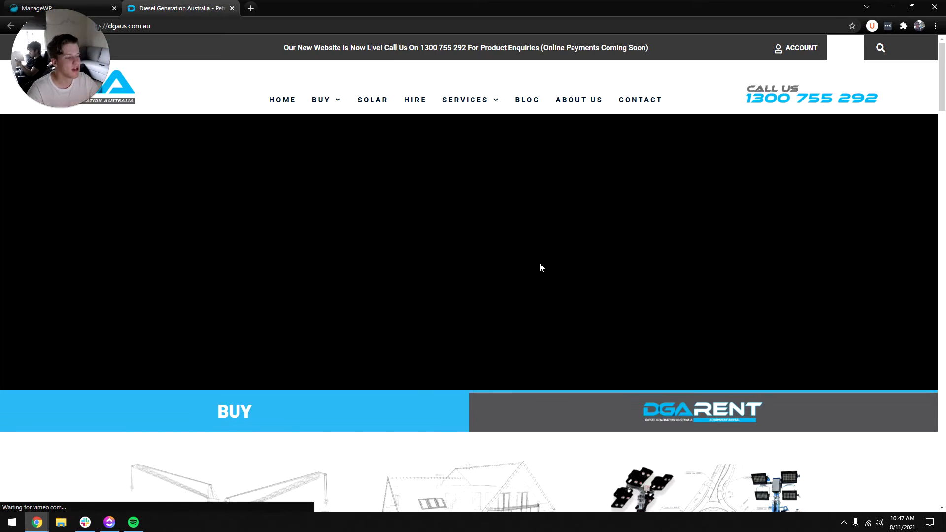
pyautogui.hotkey('ctrl', 'f')
pyautogui.hotkey('ctrl', 'v')
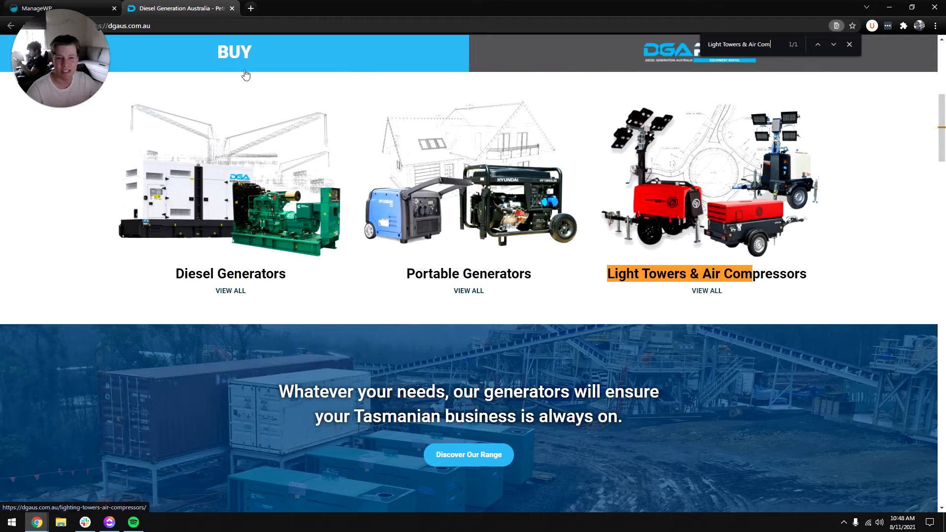
# Step: Check the broken link's entry in Link Monitor and test the Light Towers & Air Compressors image link on the home page
pyautogui.click(92, 10)
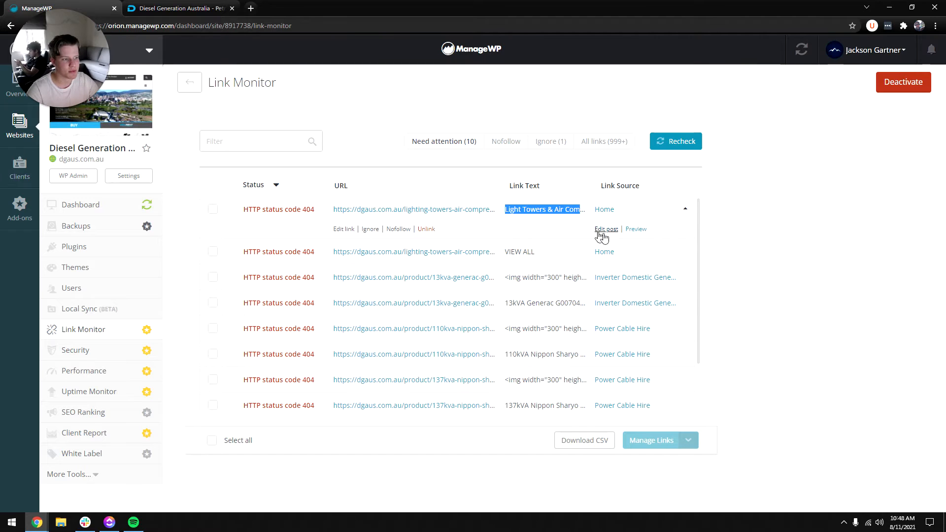
pyautogui.click(196, 11)
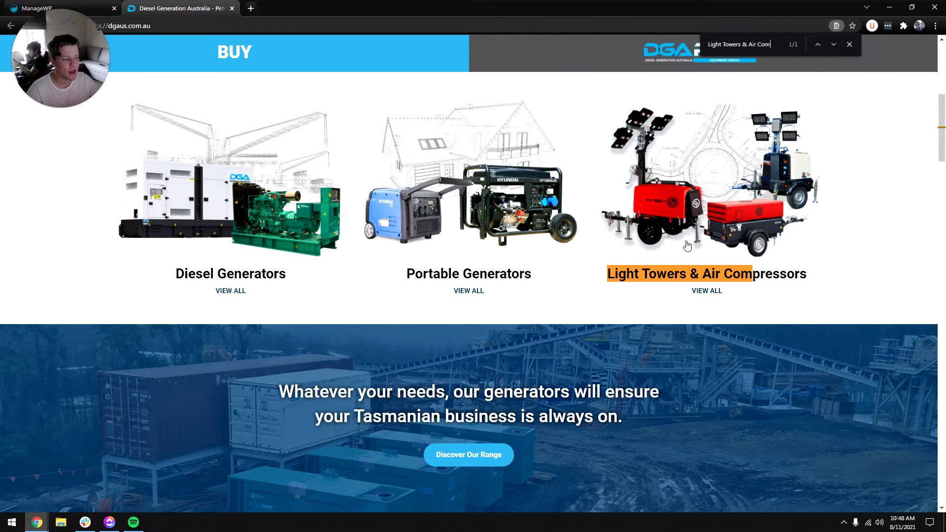
pyautogui.click(697, 256)
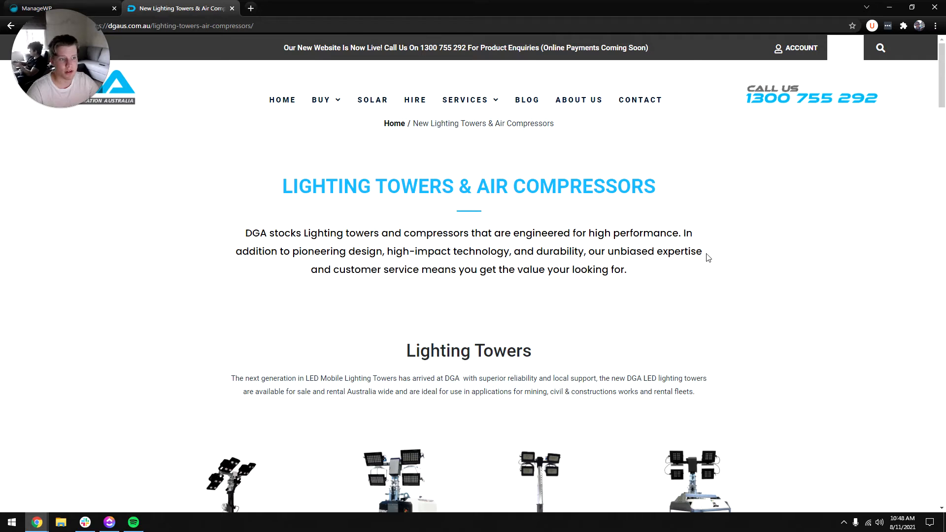
pyautogui.scroll(-9, 380, 290)
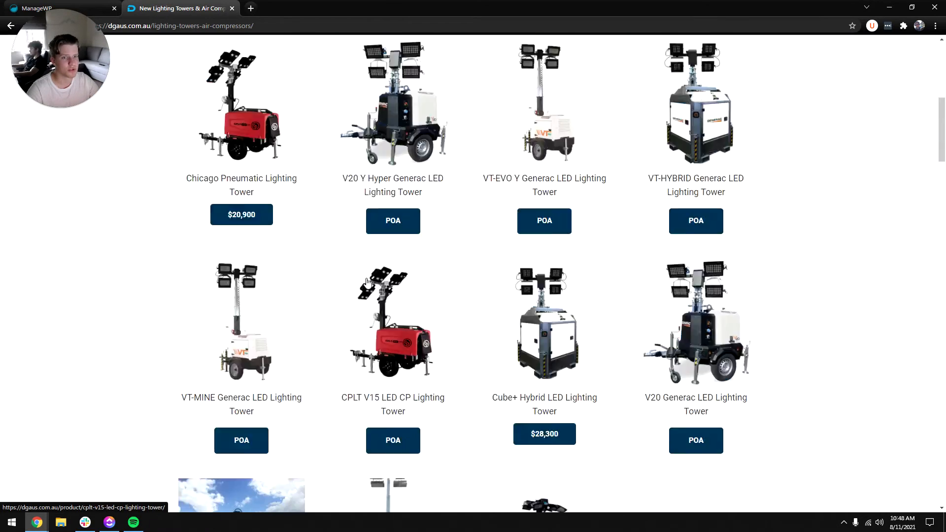
pyautogui.scroll(8, 377, 276)
pyautogui.scroll(1, 379, 263)
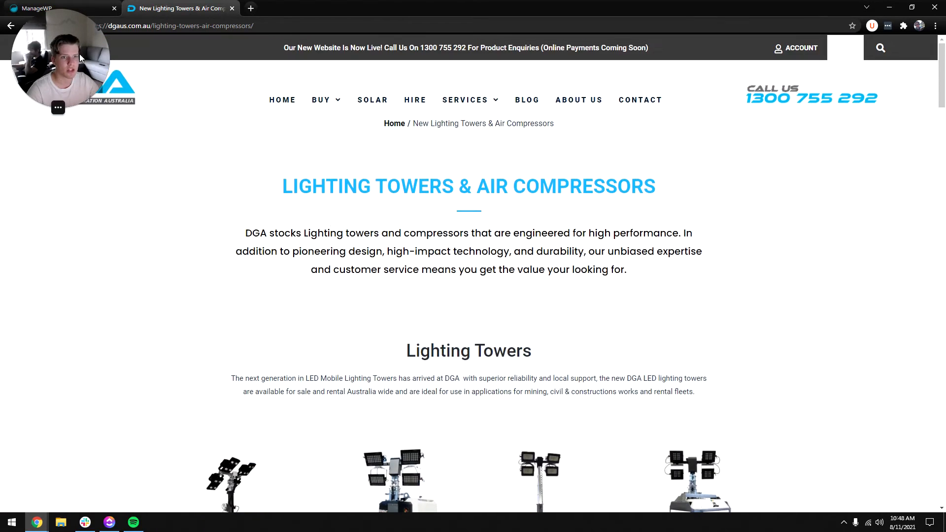
pyautogui.click(10, 26)
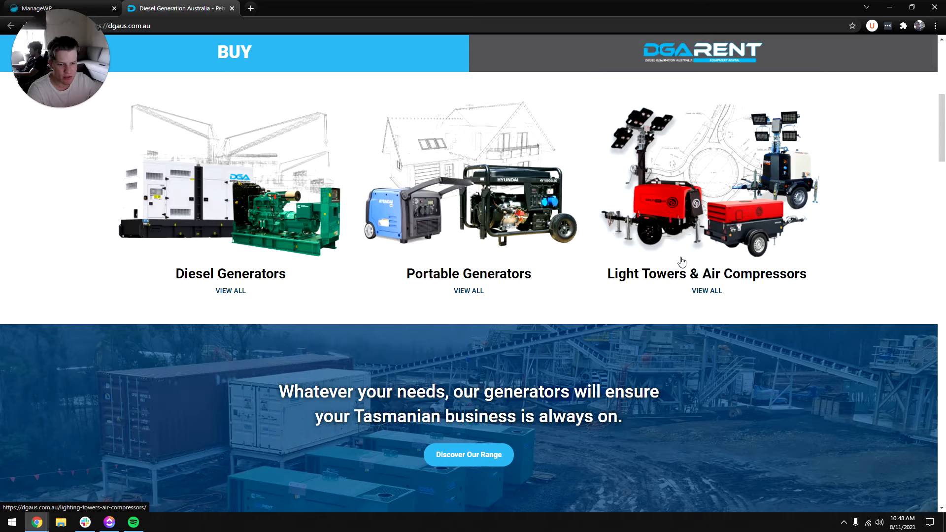
# Step: Test the Light Towers & Air Compressors heading link on the home page and compare it with its Link Monitor entry
pyautogui.click(703, 274)
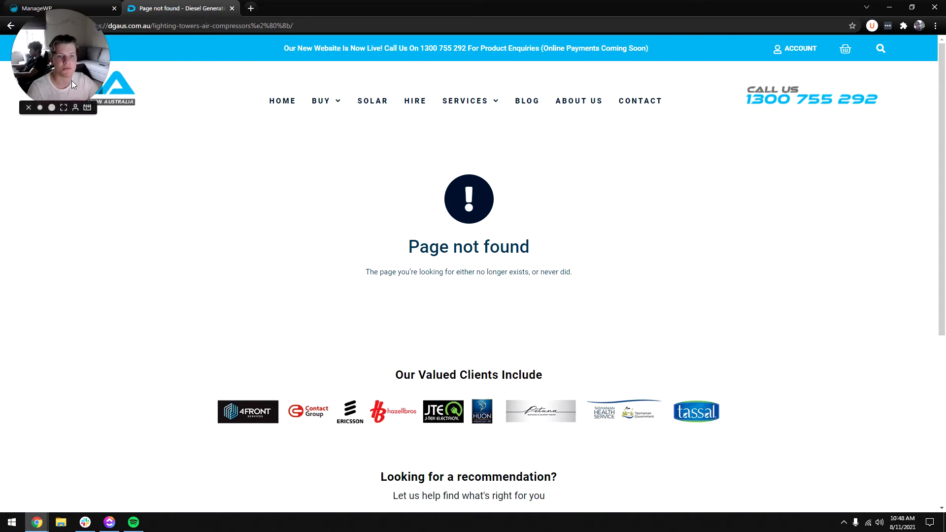
pyautogui.click(10, 26)
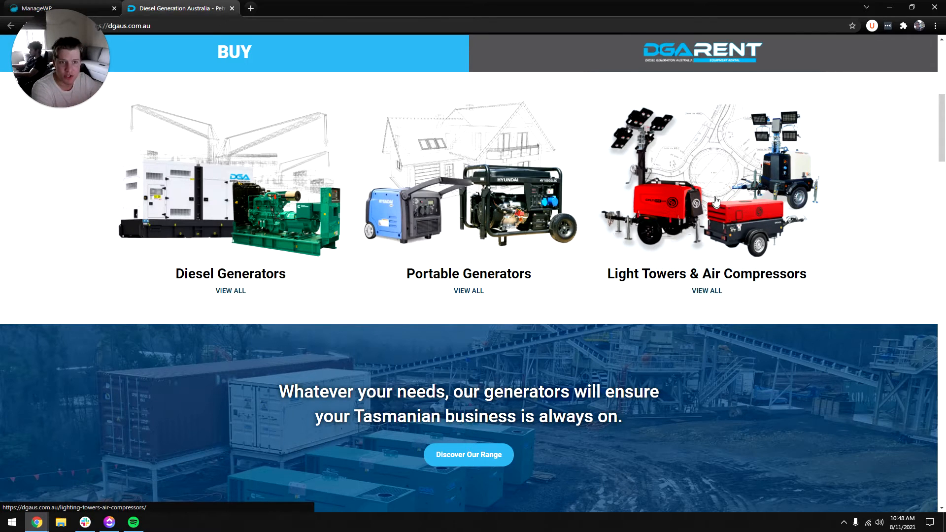
pyautogui.click(67, 9)
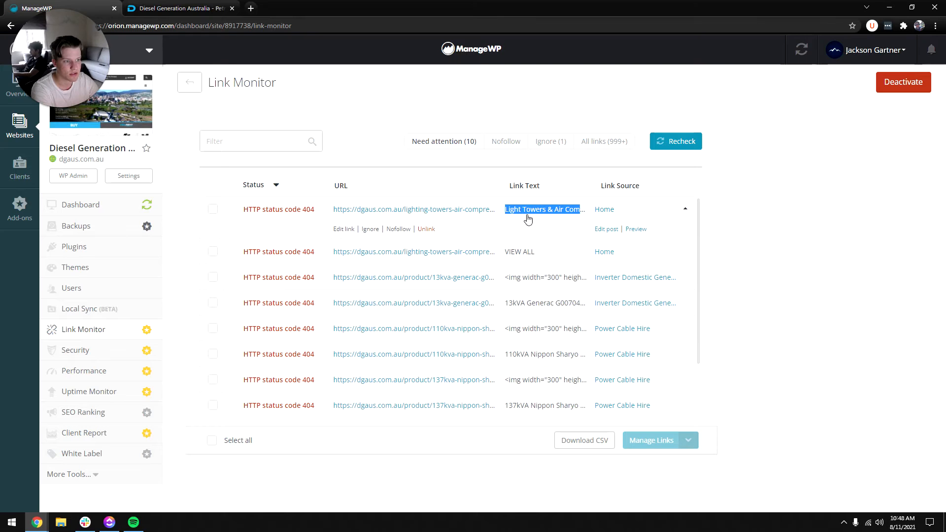
pyautogui.click(180, 8)
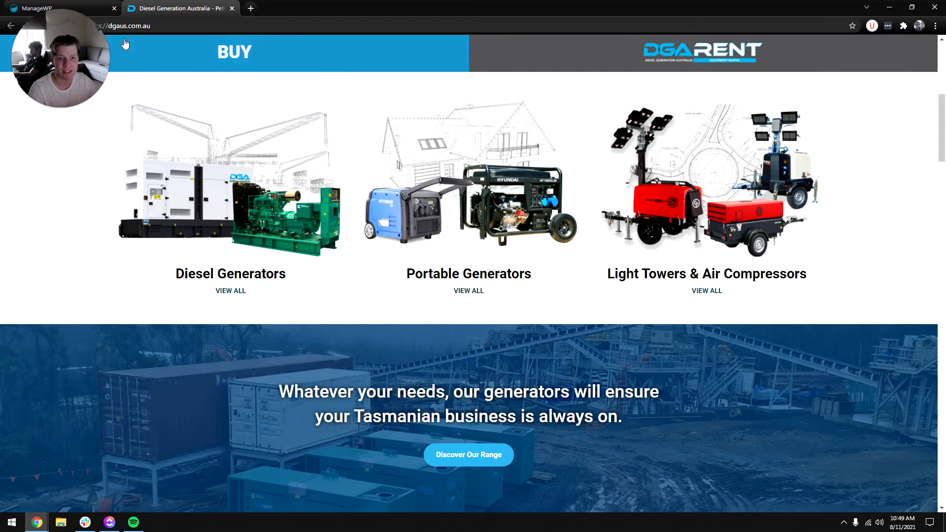
# Step: Go to the ManageWP overview, examine which websites have detected broken links, and return to the services overview
pyautogui.click(77, 7)
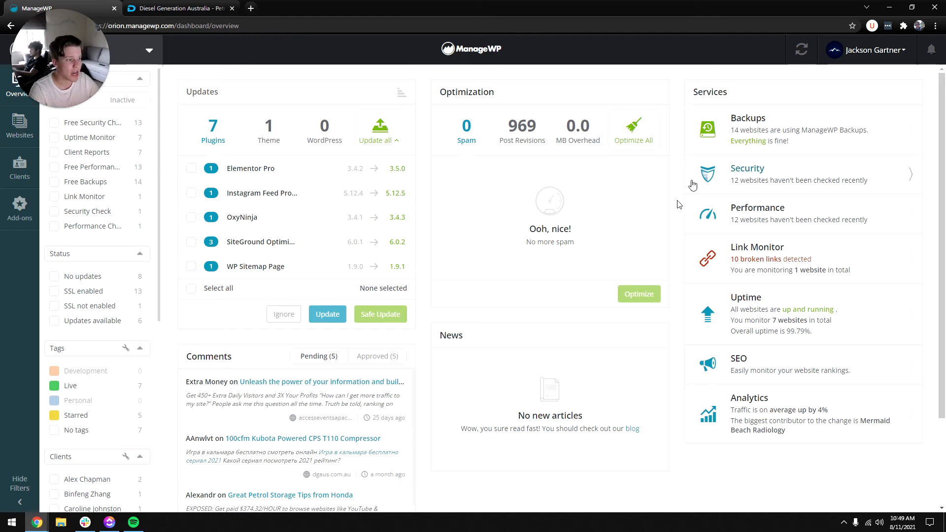
pyautogui.click(808, 261)
pyautogui.moveTo(755, 166)
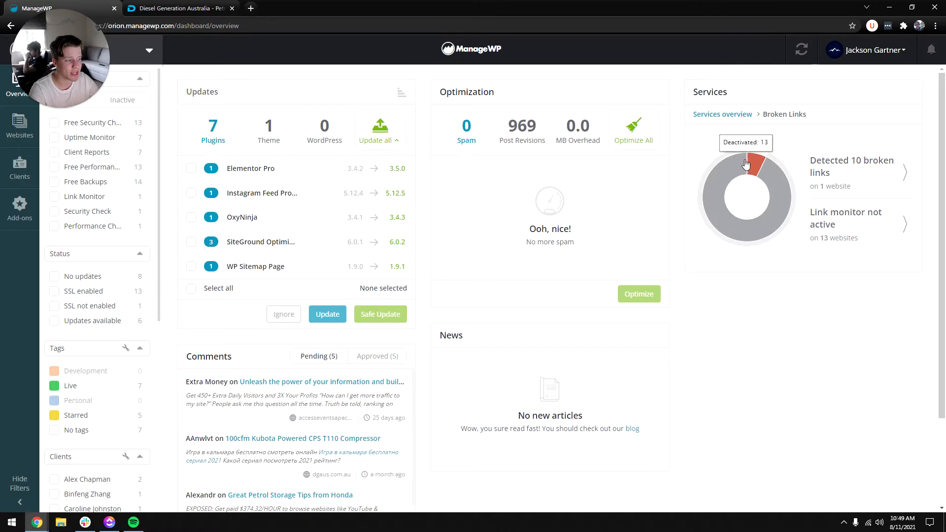
pyautogui.click(848, 180)
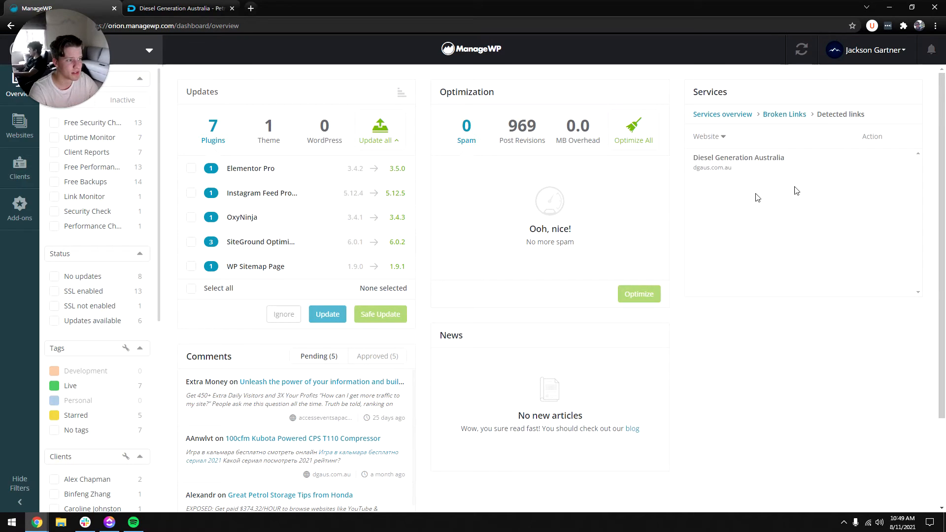
pyautogui.click(19, 128)
pyautogui.click(9, 101)
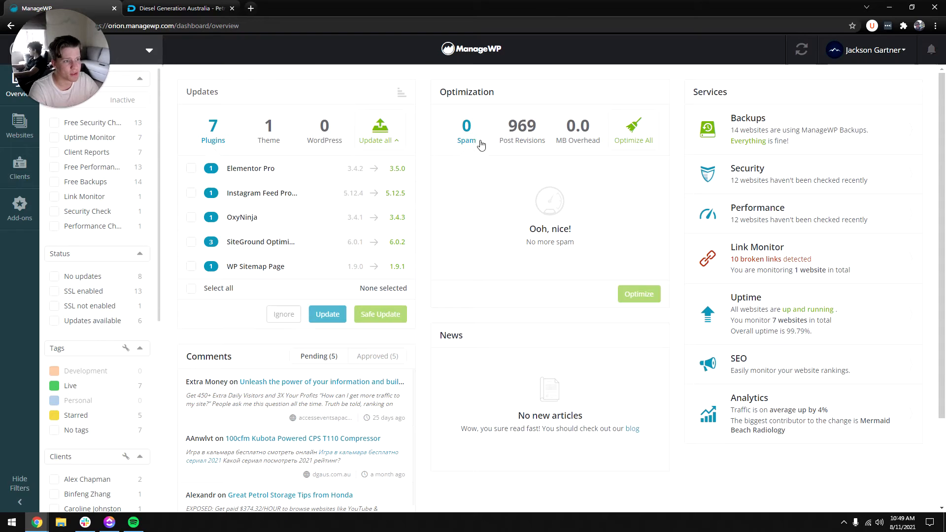
# Step: Examine the post revisions per website in the Optimization section and return to its spam view
pyautogui.moveTo(511, 132)
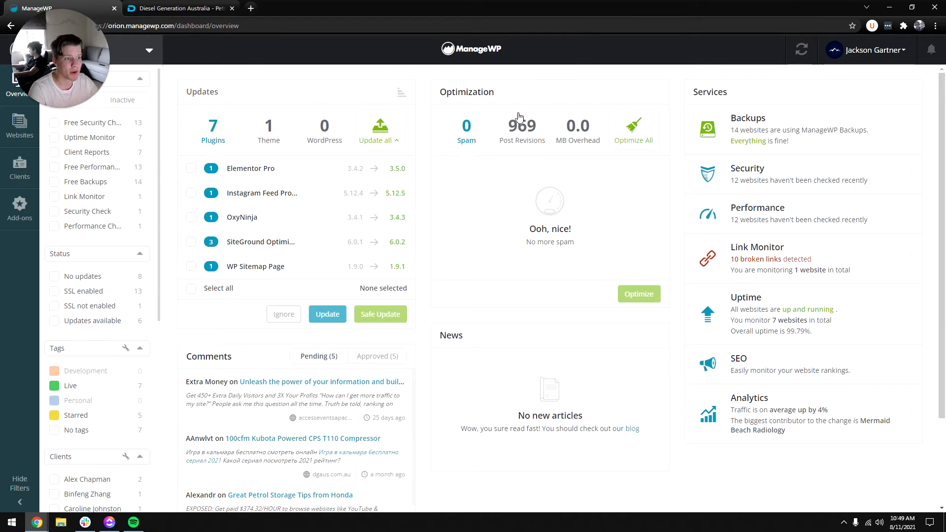
pyautogui.click(518, 126)
pyautogui.scroll(-3, 462, 199)
pyautogui.scroll(3, 455, 178)
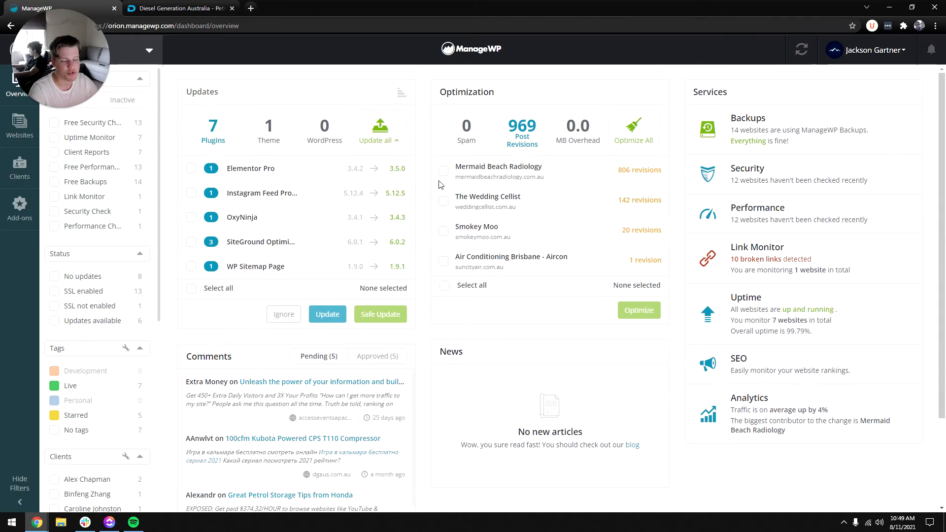
pyautogui.click(466, 129)
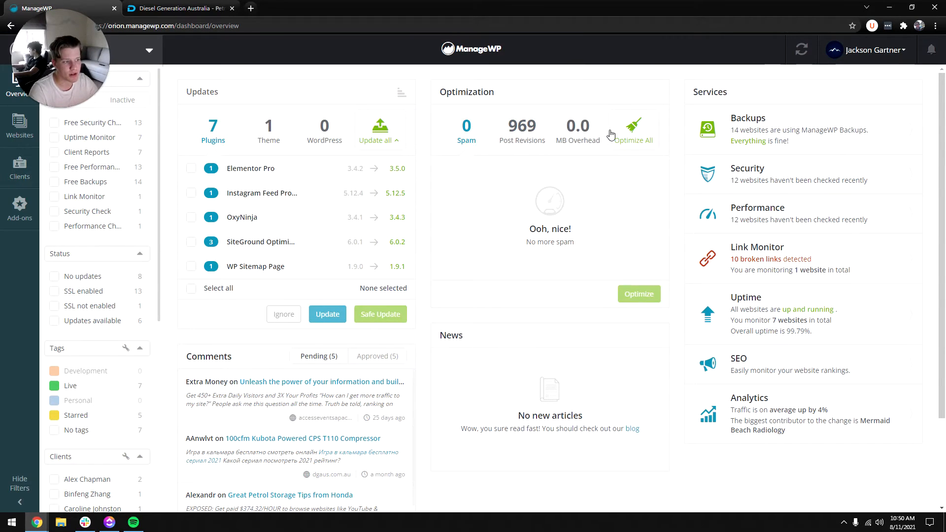
# Step: Review the pending comments across the websites and mark all of them as spam
pyautogui.scroll(-2, 386, 237)
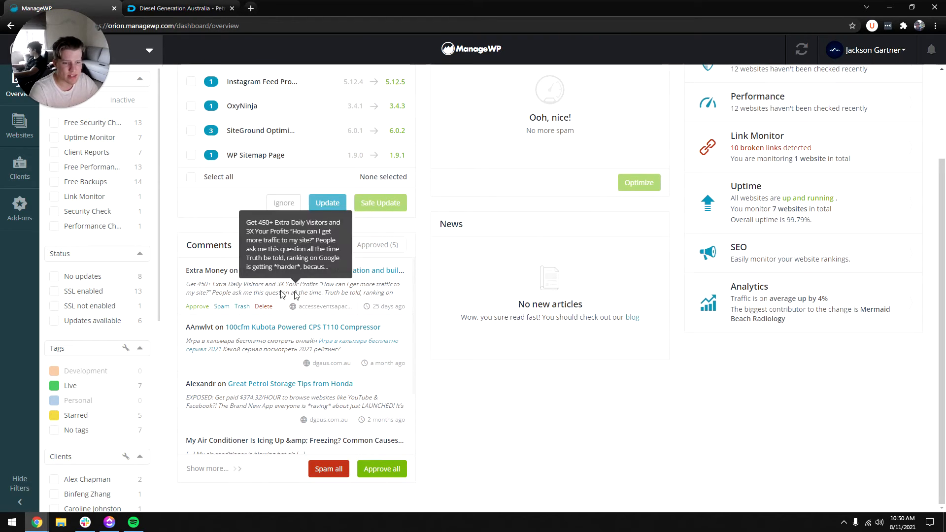
pyautogui.scroll(-3, 360, 296)
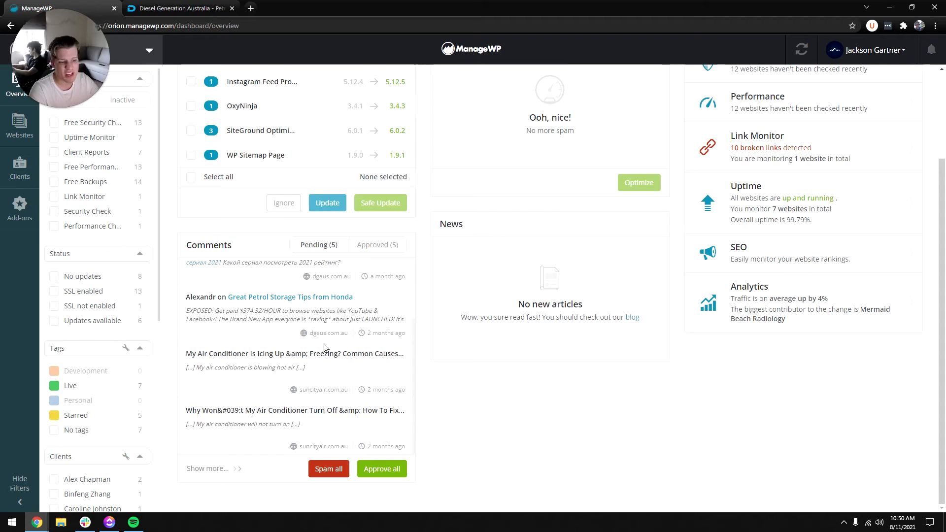
pyautogui.scroll(3, 334, 367)
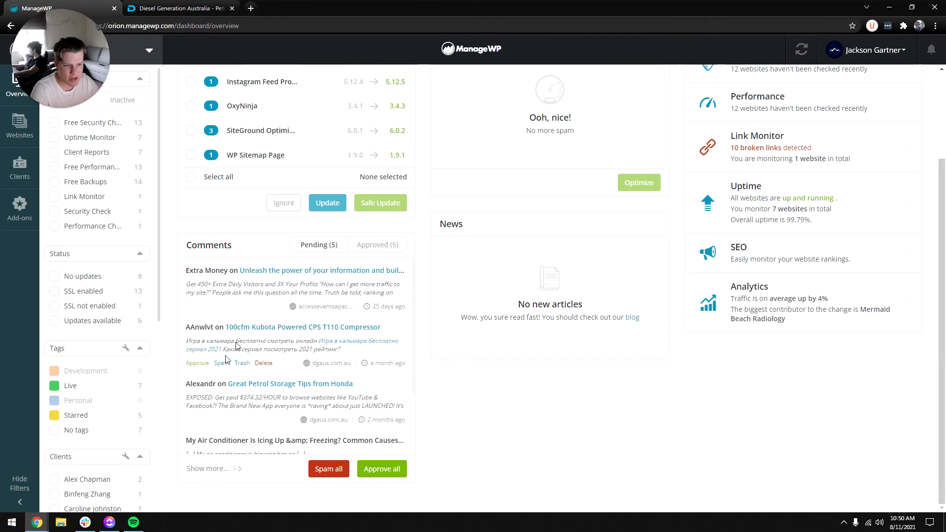
pyautogui.scroll(-1, 226, 402)
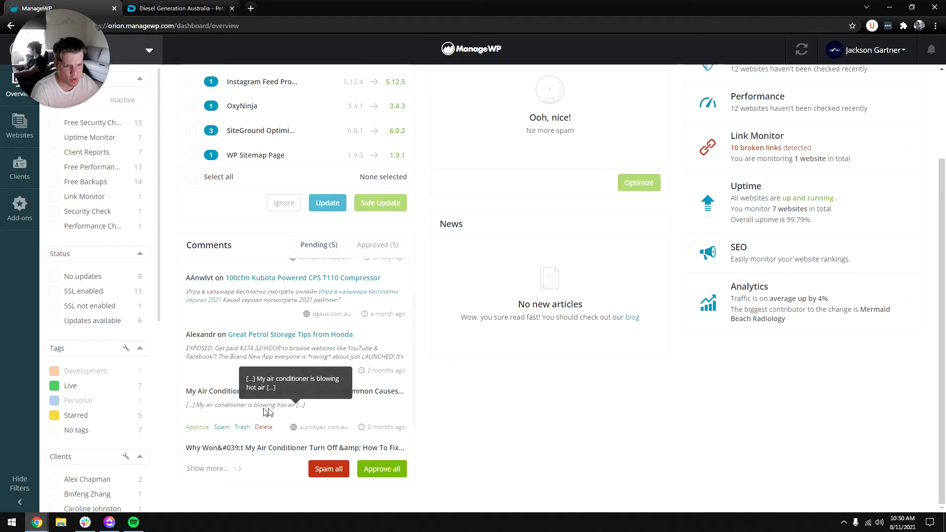
pyautogui.scroll(-1, 283, 409)
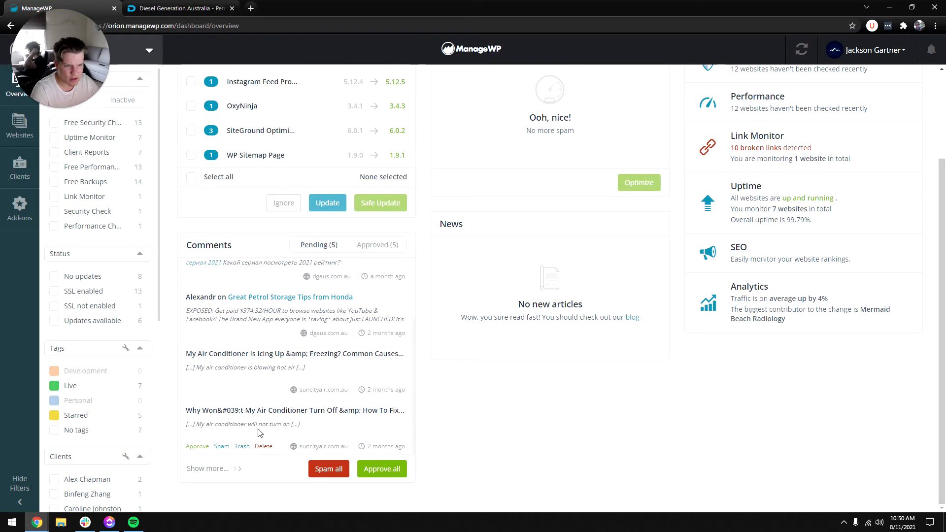
pyautogui.click(318, 469)
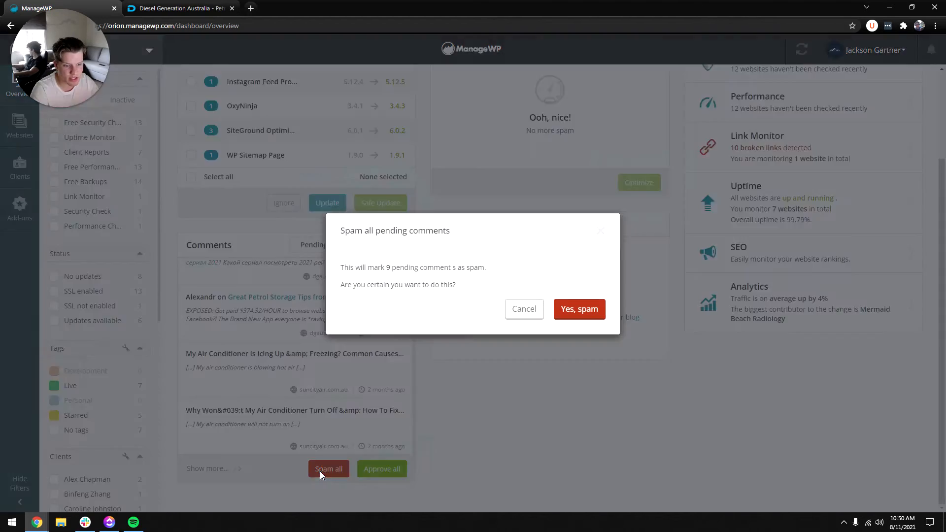
pyautogui.click(570, 308)
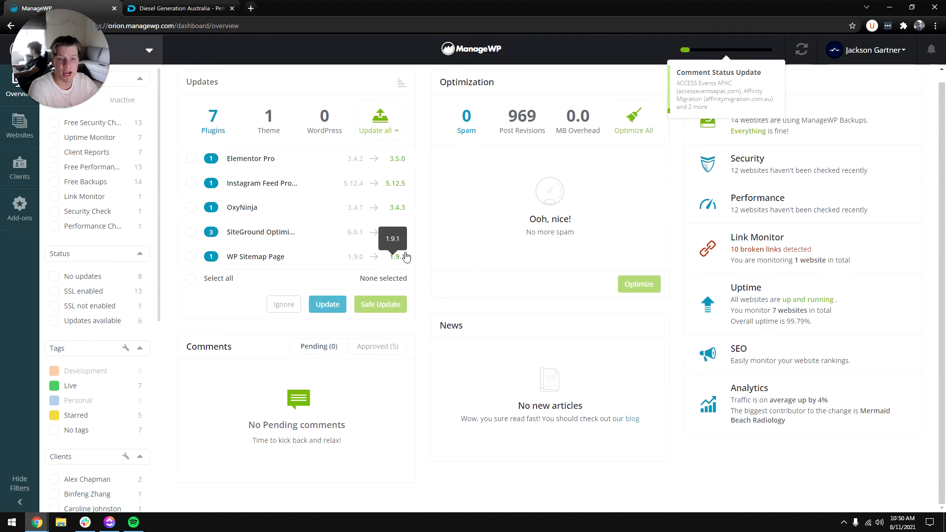
# Step: Examine which websites need the Elementor Pro and Instagram Feed Pro plugin updates, leaving both entries collapsed and unselected
pyautogui.moveTo(378, 132)
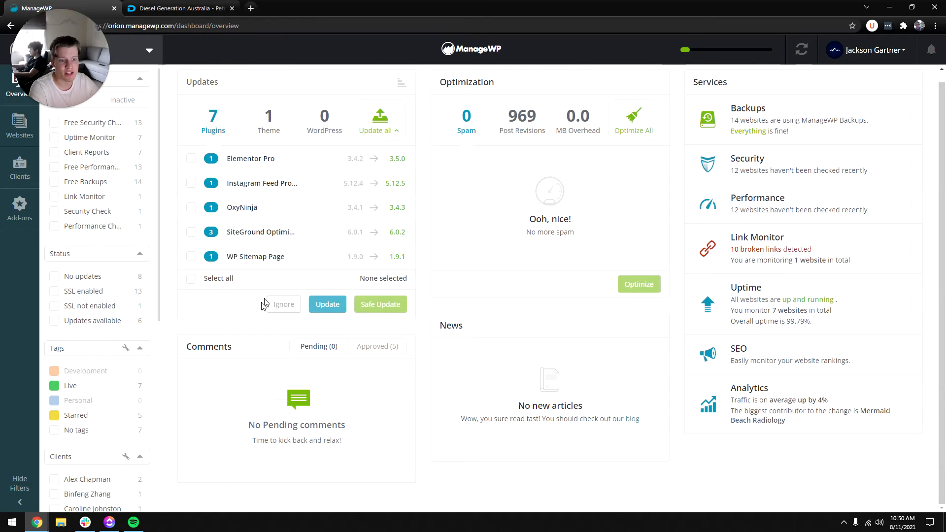
pyautogui.scroll(1, 190, 309)
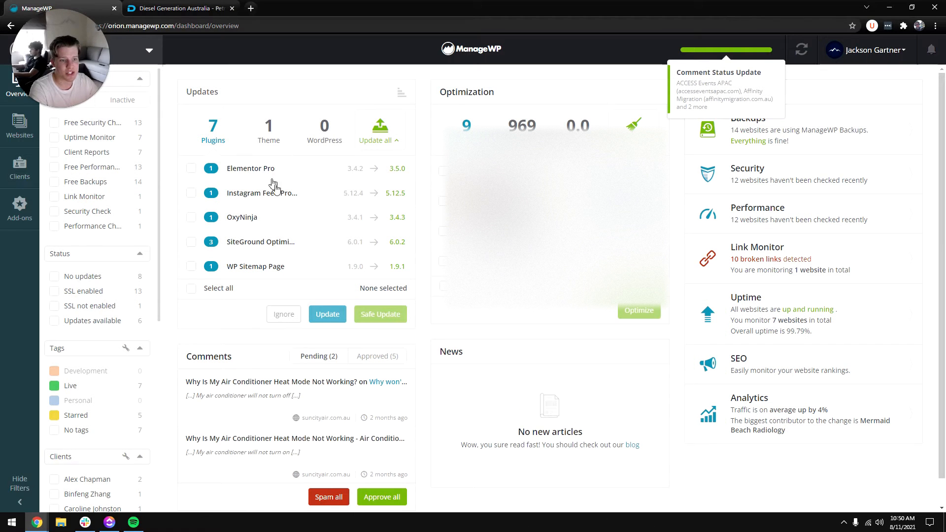
pyautogui.scroll(-1, 284, 207)
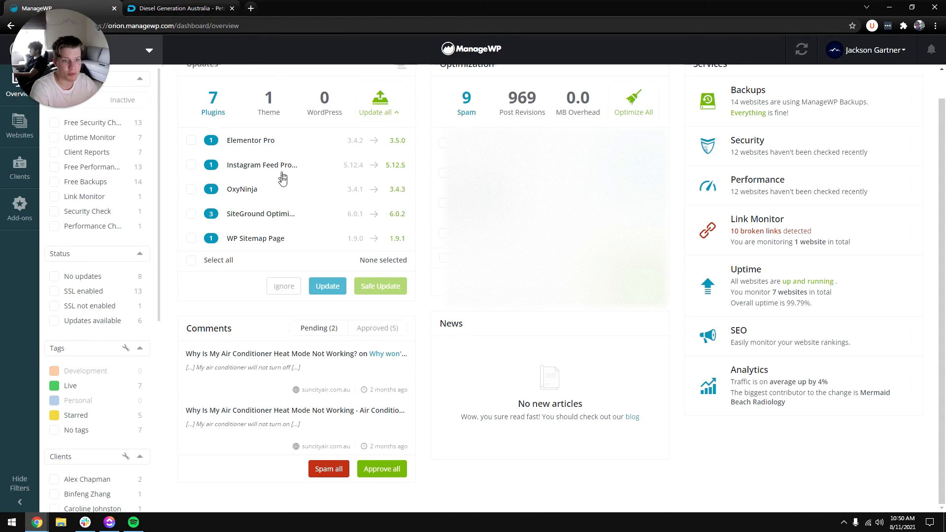
pyautogui.scroll(1, 232, 178)
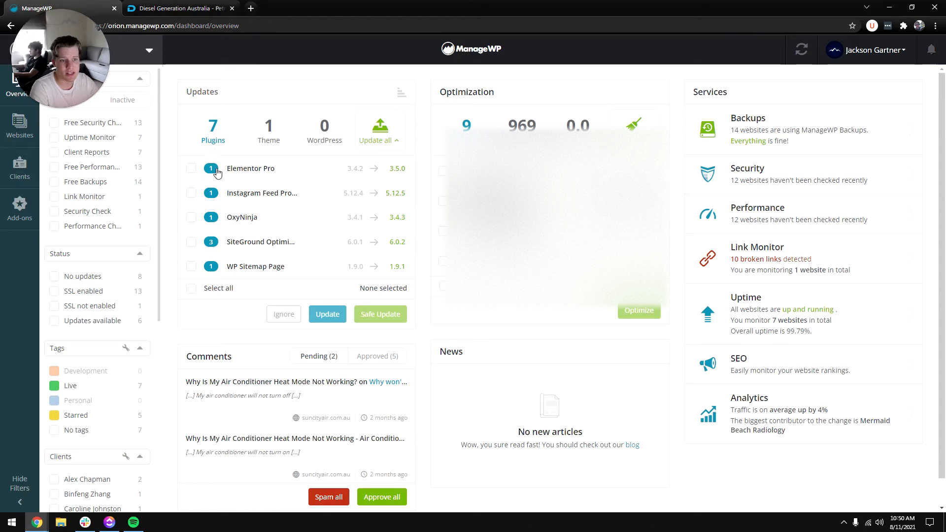
pyautogui.click(240, 179)
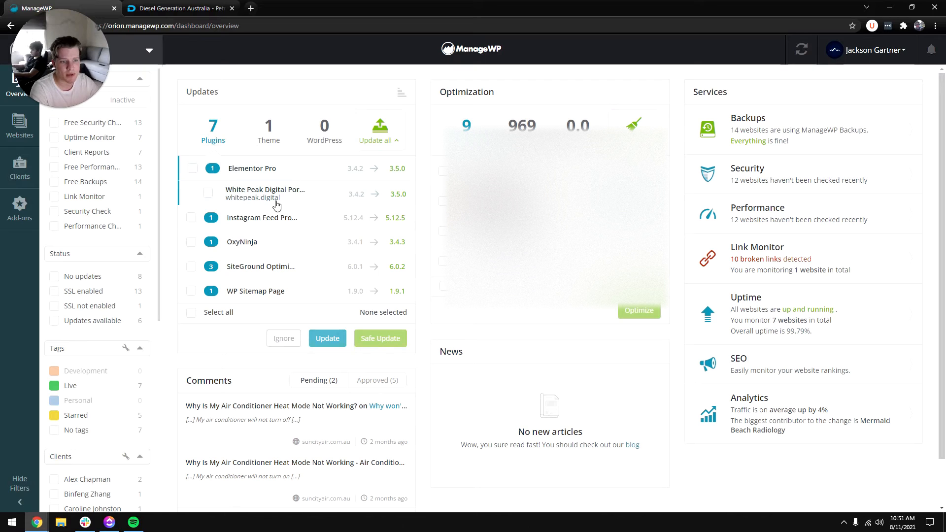
pyautogui.click(266, 226)
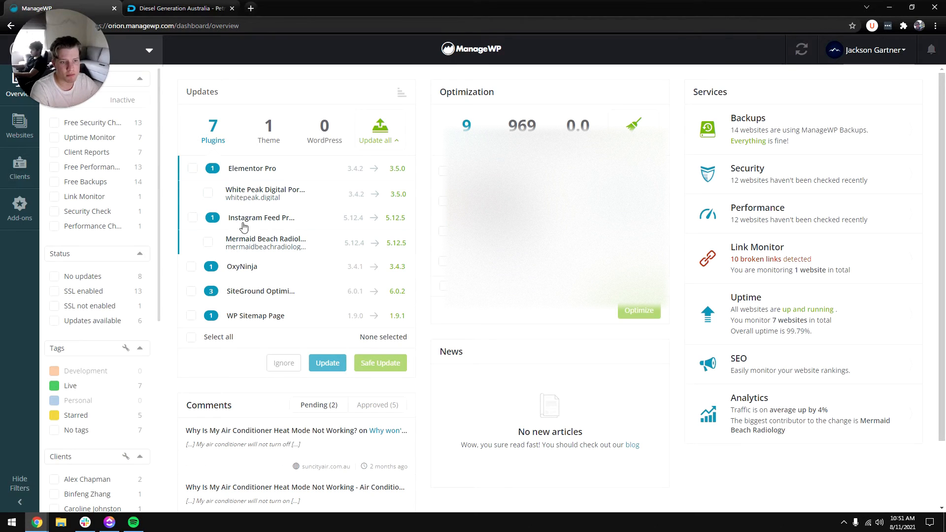
pyautogui.click(260, 270)
pyautogui.click(262, 268)
pyautogui.click(278, 242)
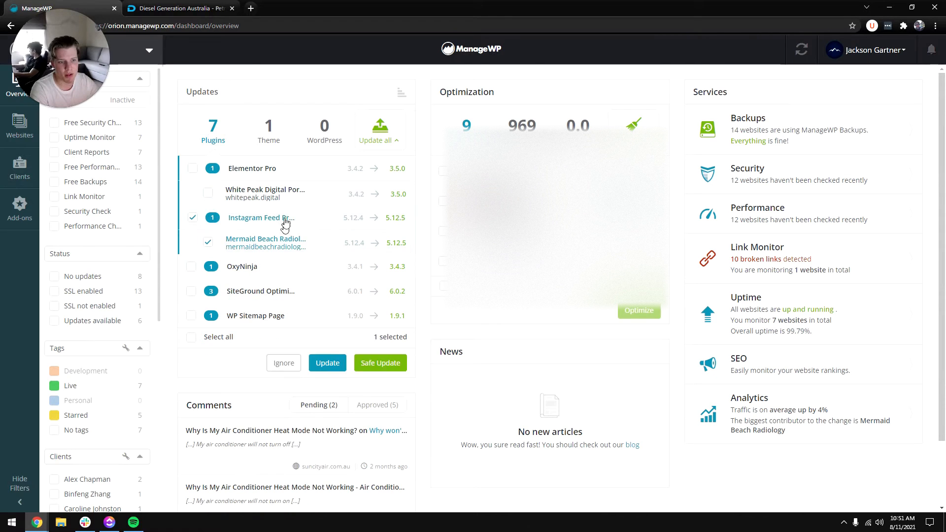
pyautogui.click(285, 221)
pyautogui.click(281, 174)
pyautogui.click(191, 193)
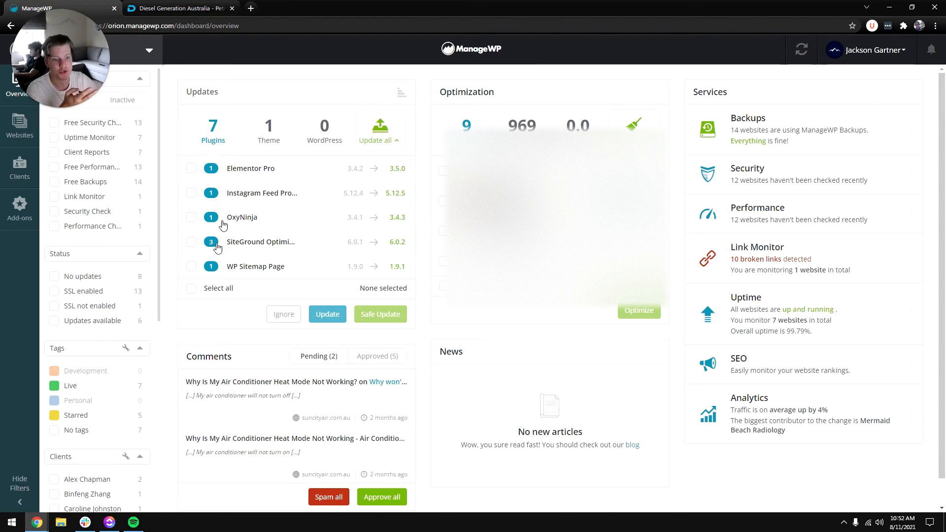
# Step: Select all available plugin updates, exclude the SiteGround Optimizer update and include it again
pyautogui.click(192, 290)
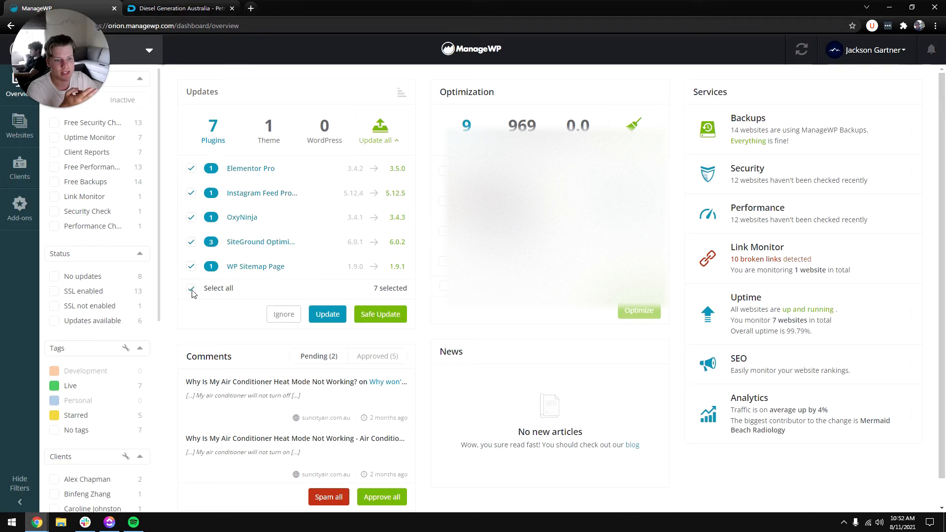
pyautogui.click(190, 244)
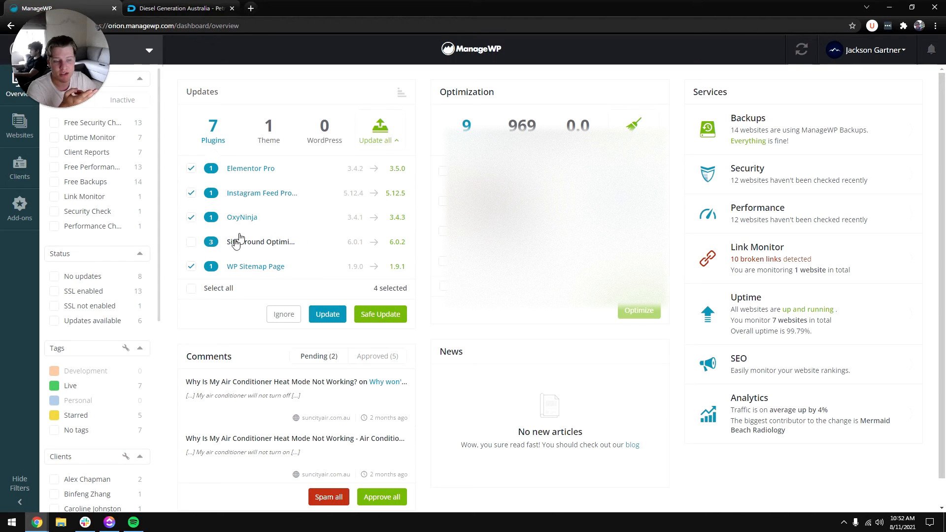
pyautogui.click(191, 248)
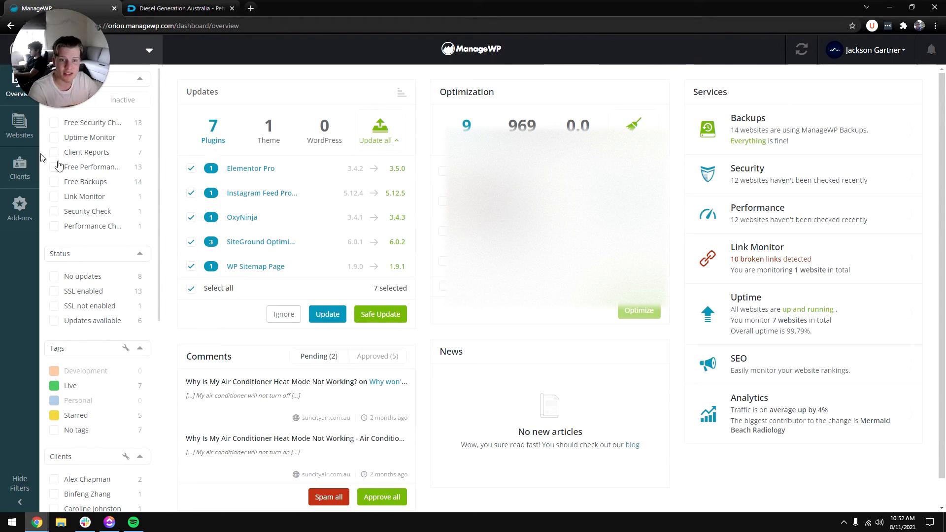
# Step: View the ACCESS Events APAC website's individual dashboard and return to the overview of all websites
pyautogui.click(20, 126)
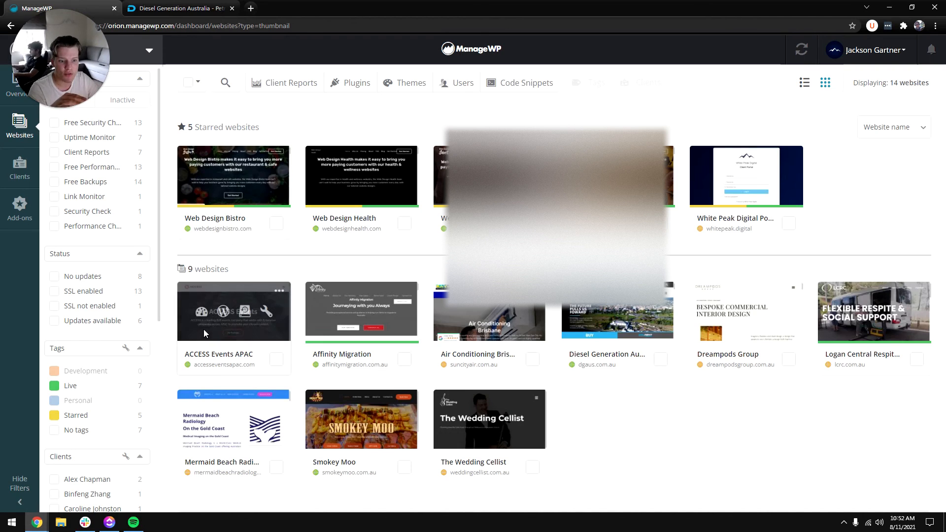
pyautogui.click(201, 312)
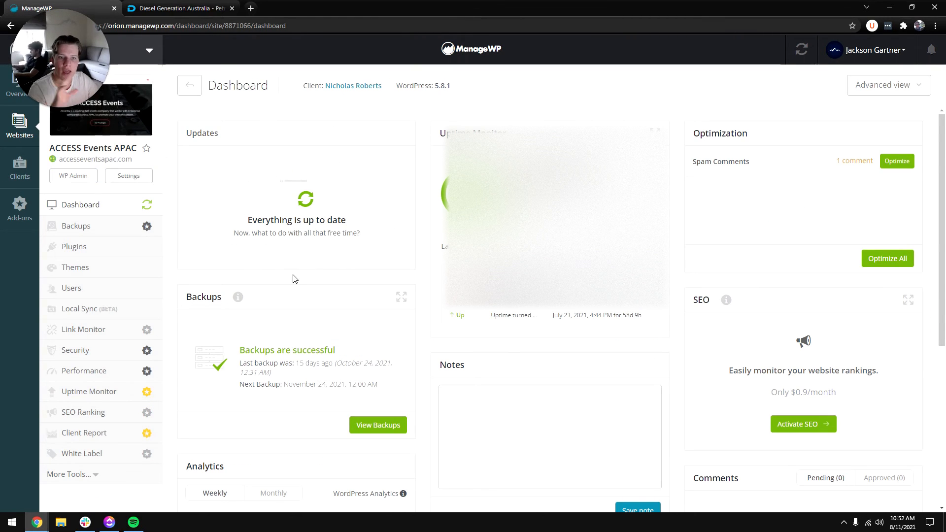
pyautogui.click(8, 101)
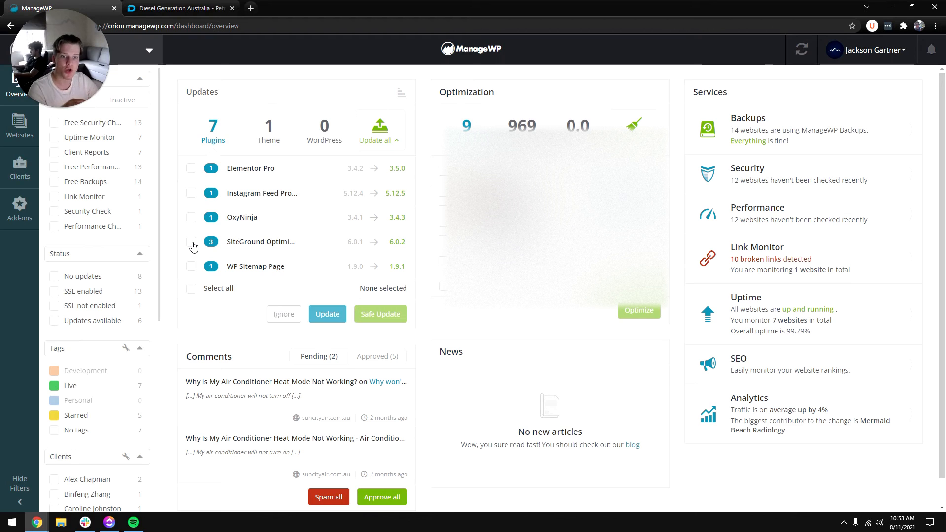
# Step: Update all the listed plugins on every website and dismiss the update notification
pyautogui.click(192, 289)
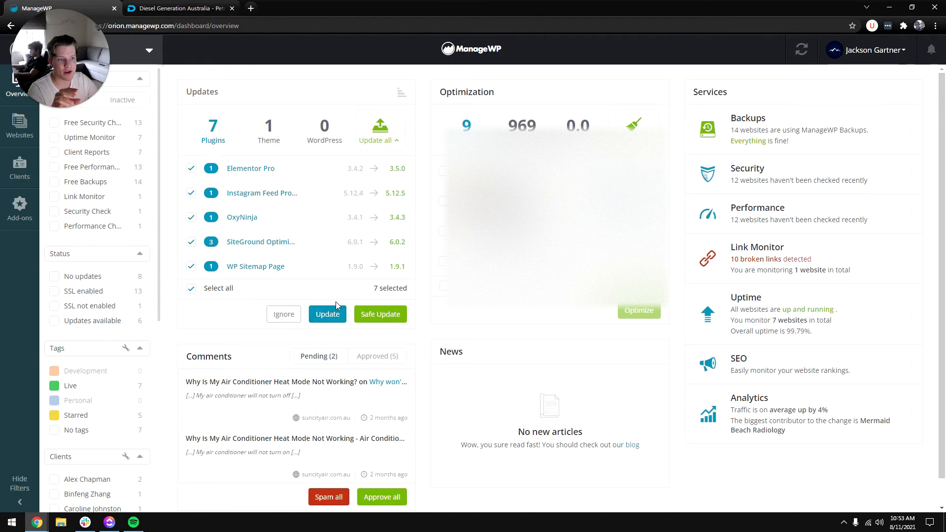
pyautogui.click(334, 315)
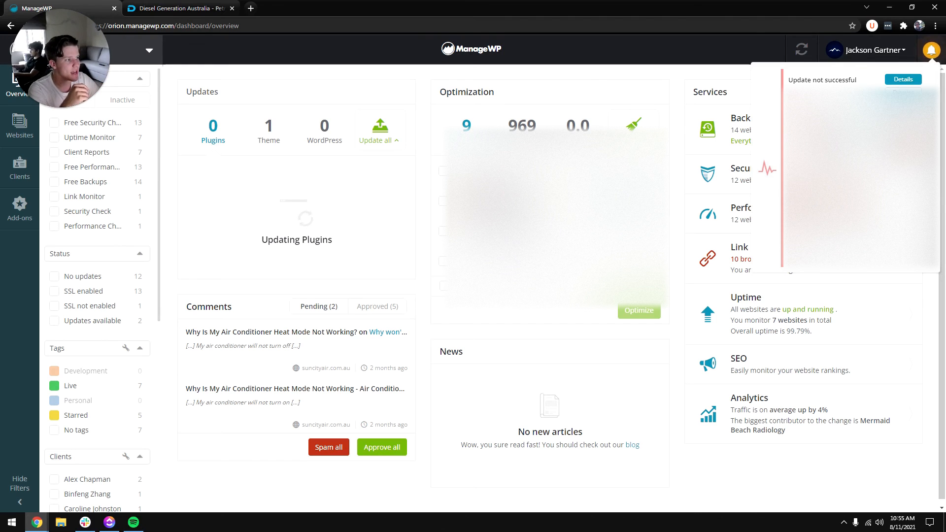
pyautogui.click(931, 50)
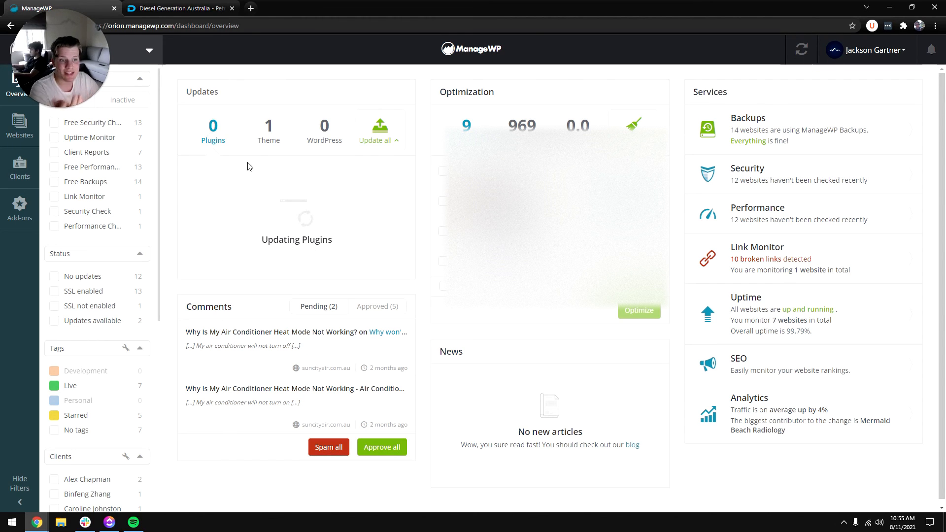
# Step: Check which website needs the Divi theme update, select that update without running it, and return to the plugin updates
pyautogui.click(267, 129)
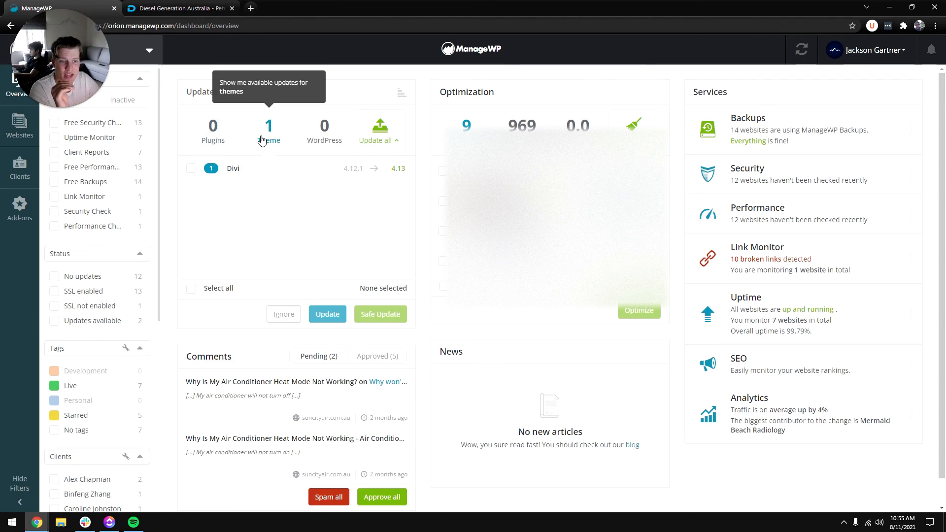
pyautogui.click(211, 173)
pyautogui.click(191, 168)
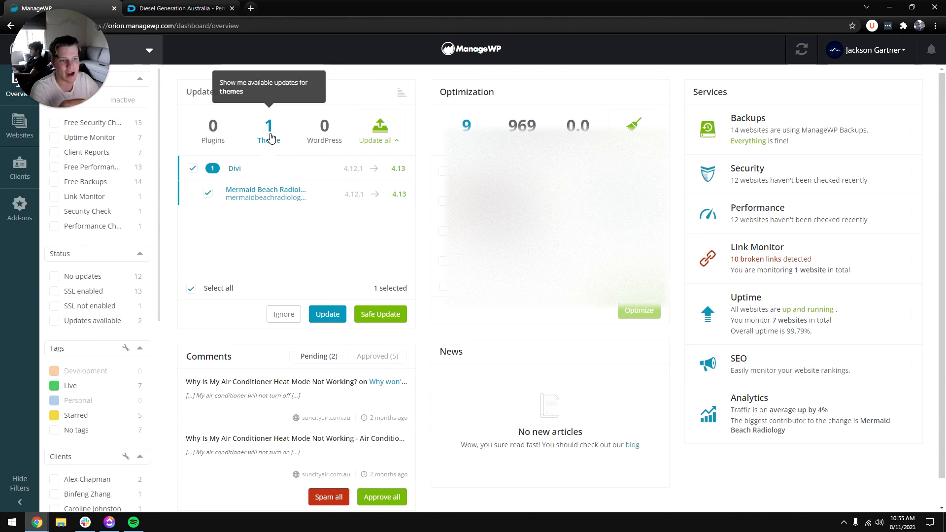
pyautogui.click(276, 171)
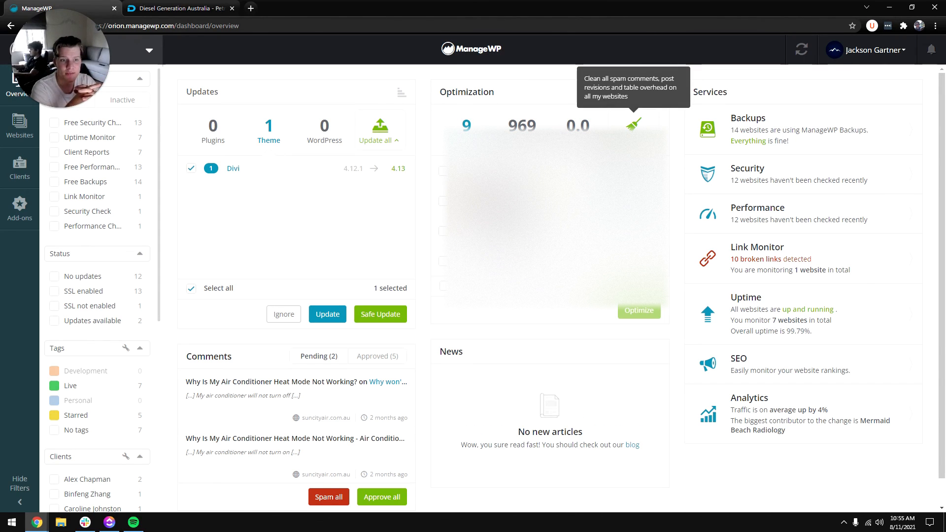
pyautogui.click(224, 142)
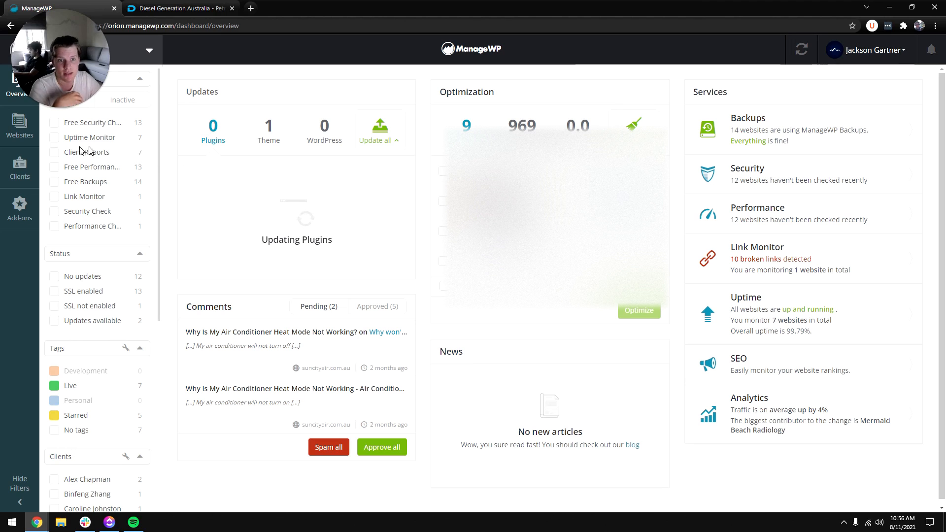
# Step: Open the thumbnail list of all managed websites
pyautogui.click(28, 139)
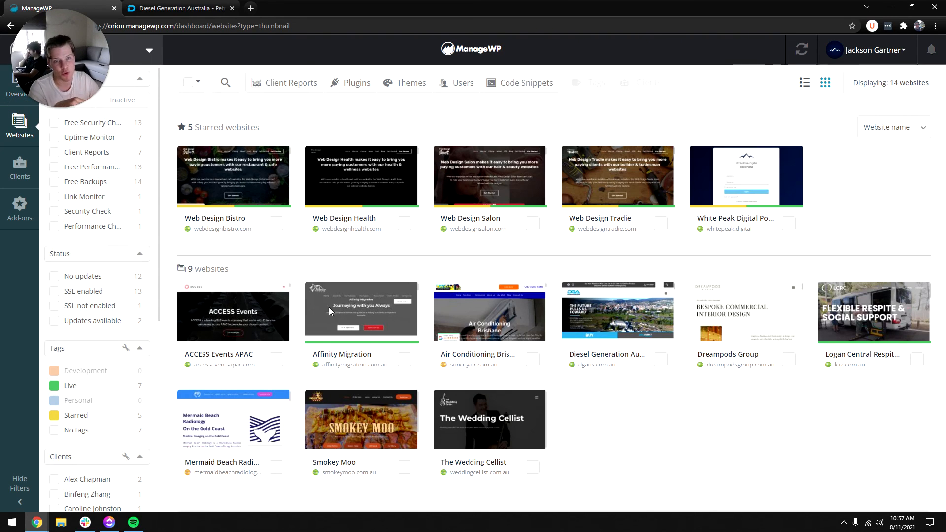
pyautogui.moveTo(346, 322)
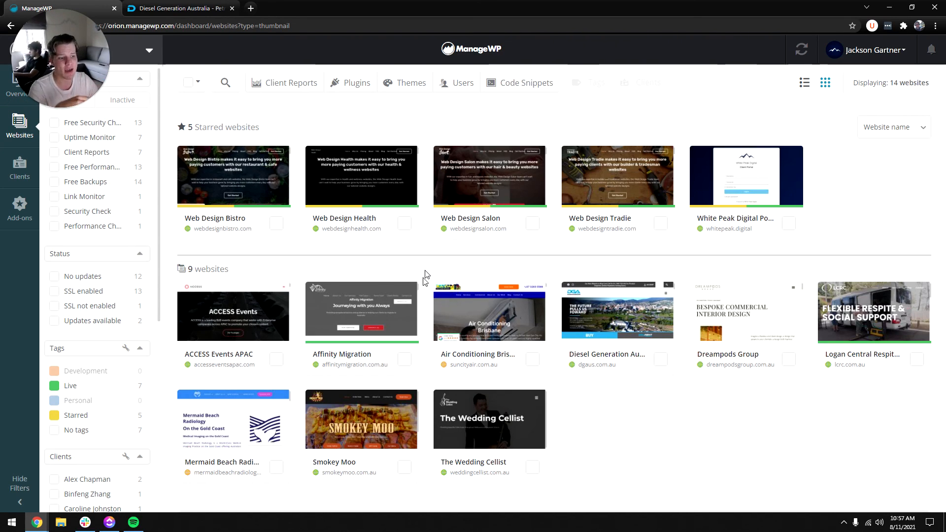